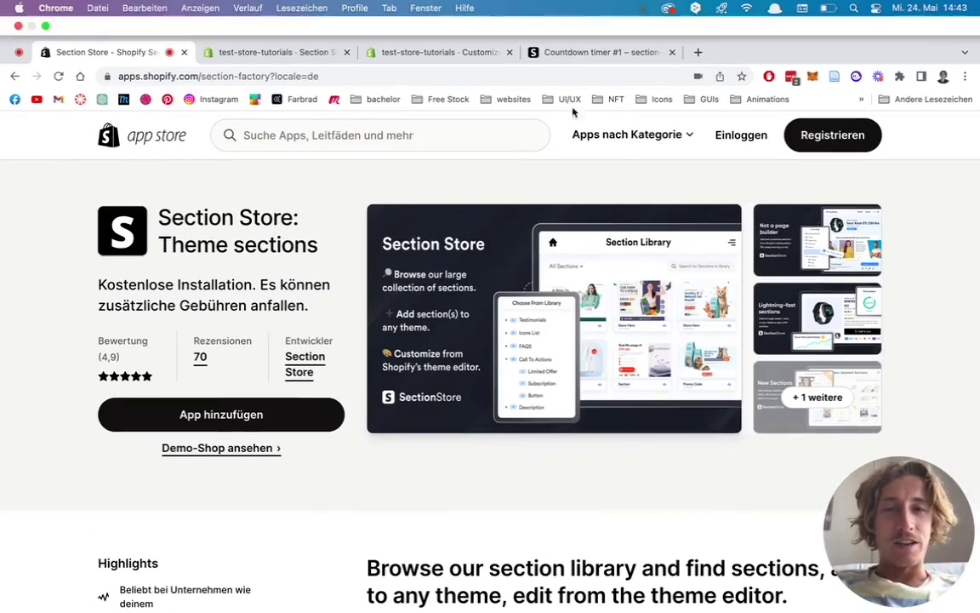
# Step: Look over the live countdown timer demo page, then return to the Section Store listing
pyautogui.click(569, 52)
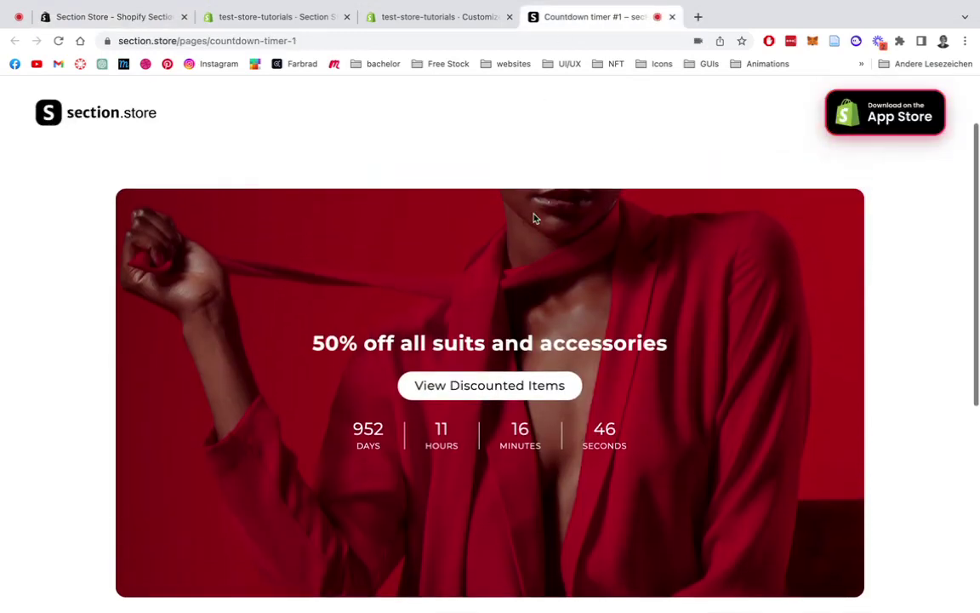
pyautogui.scroll(-1, 533, 219)
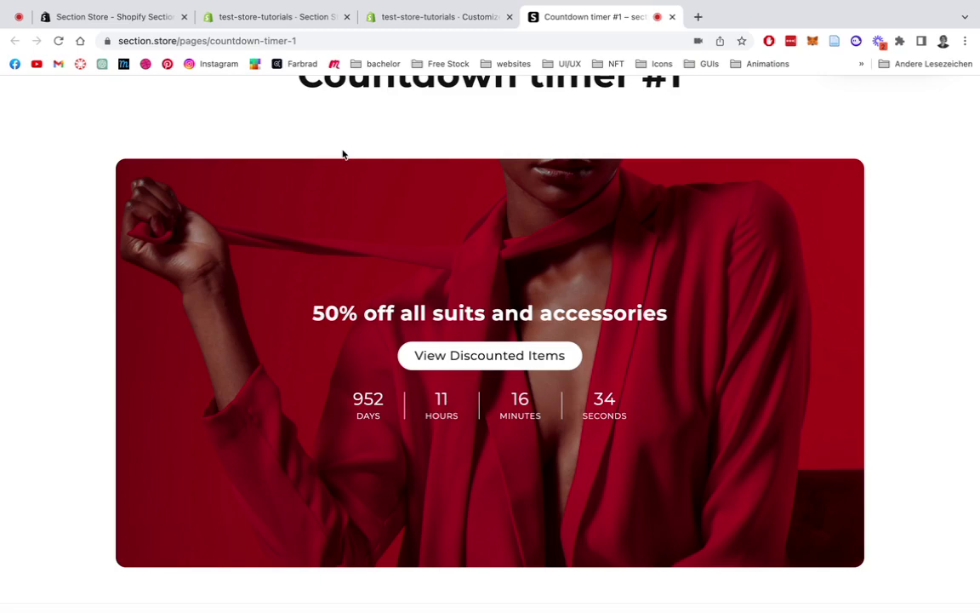
pyautogui.click(112, 16)
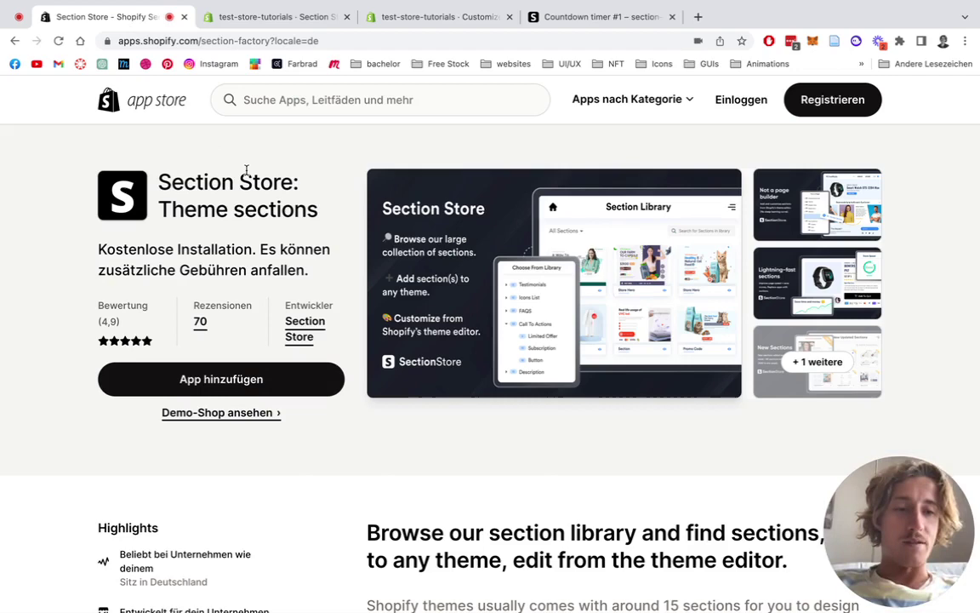
# Step: Search the Section Store's Sections catalogue for 'coun' to list the countdown timer sections
pyautogui.click(232, 13)
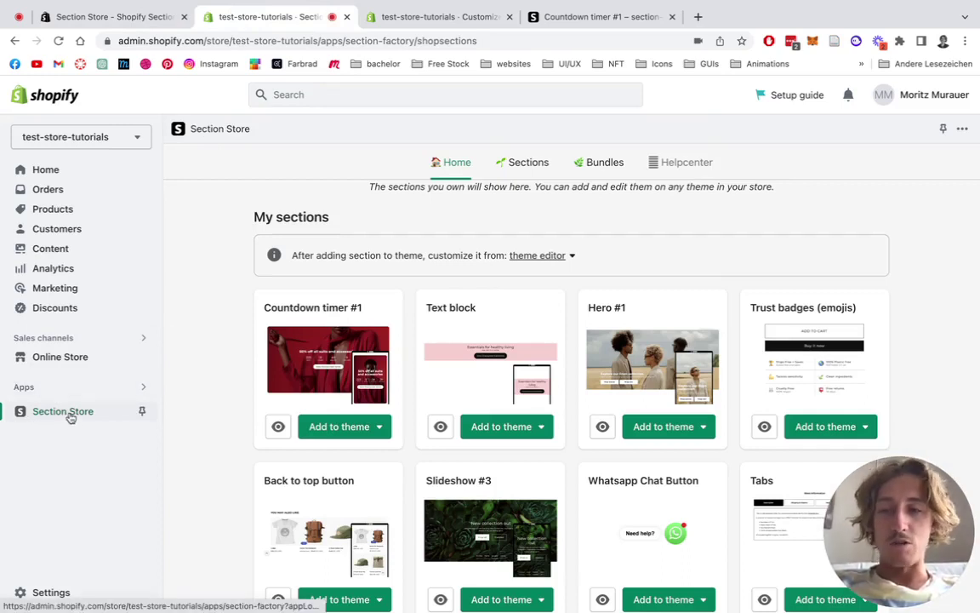
pyautogui.click(521, 168)
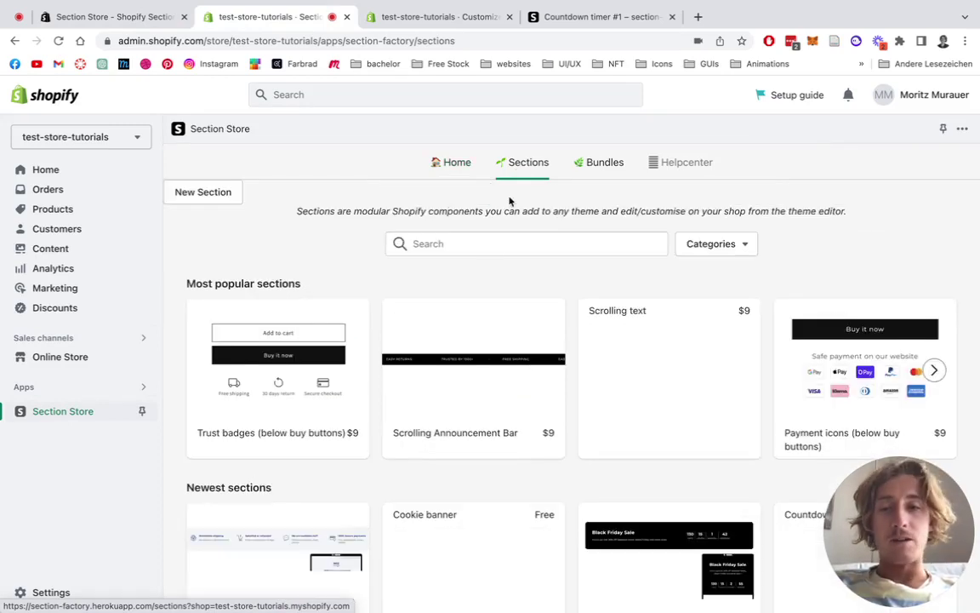
pyautogui.click(487, 238)
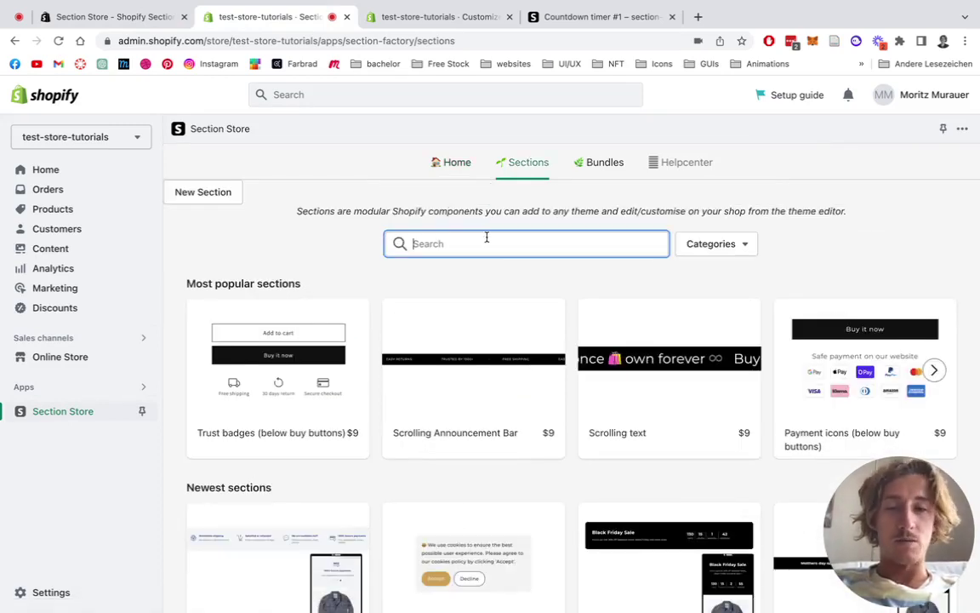
pyautogui.write('count')
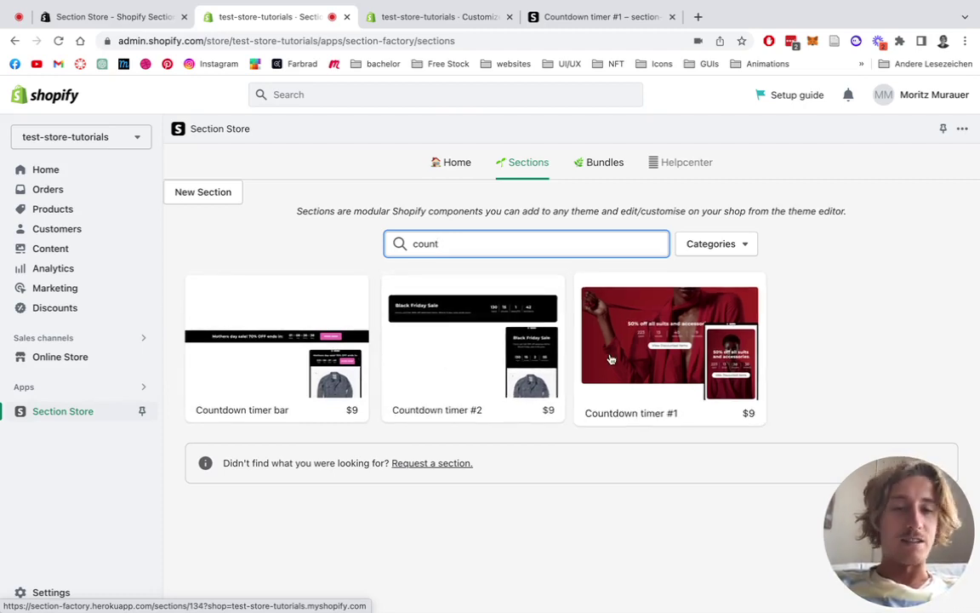
# Step: Read through Countdown timer #1's detail page, then go back to My sections on Home
pyautogui.click(688, 354)
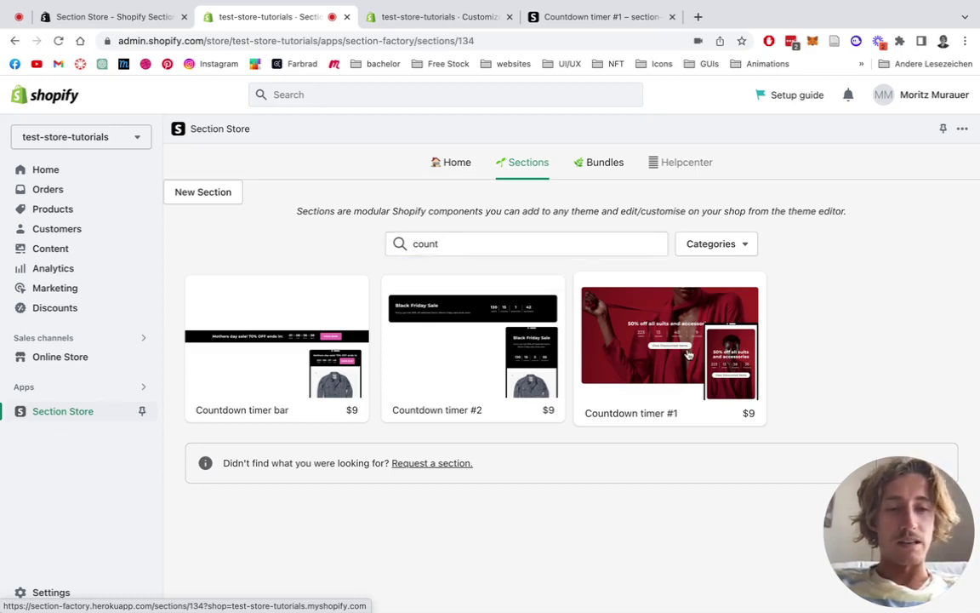
pyautogui.scroll(-2, 654, 335)
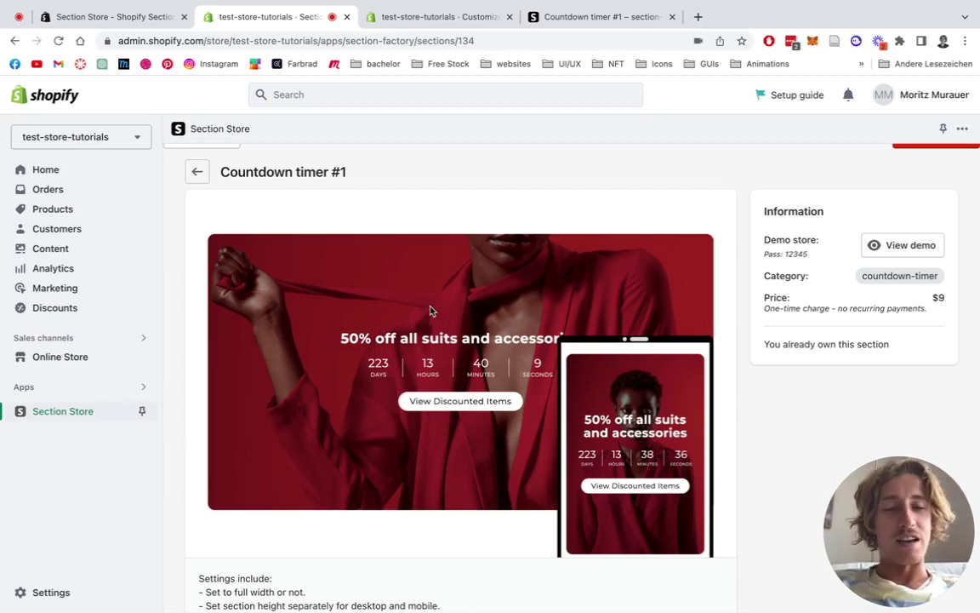
pyautogui.scroll(-1, 430, 311)
pyautogui.scroll(3, 429, 311)
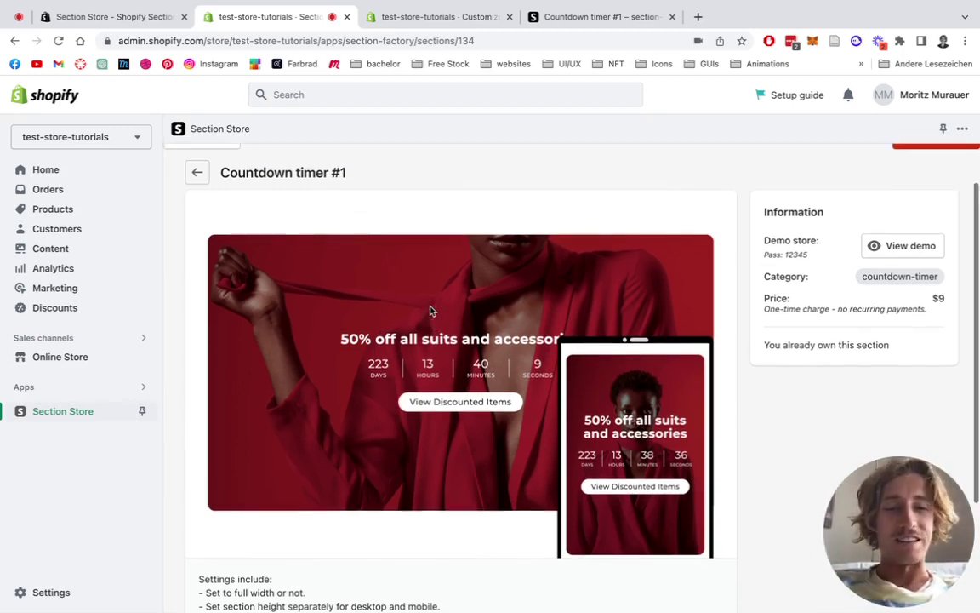
pyautogui.click(450, 174)
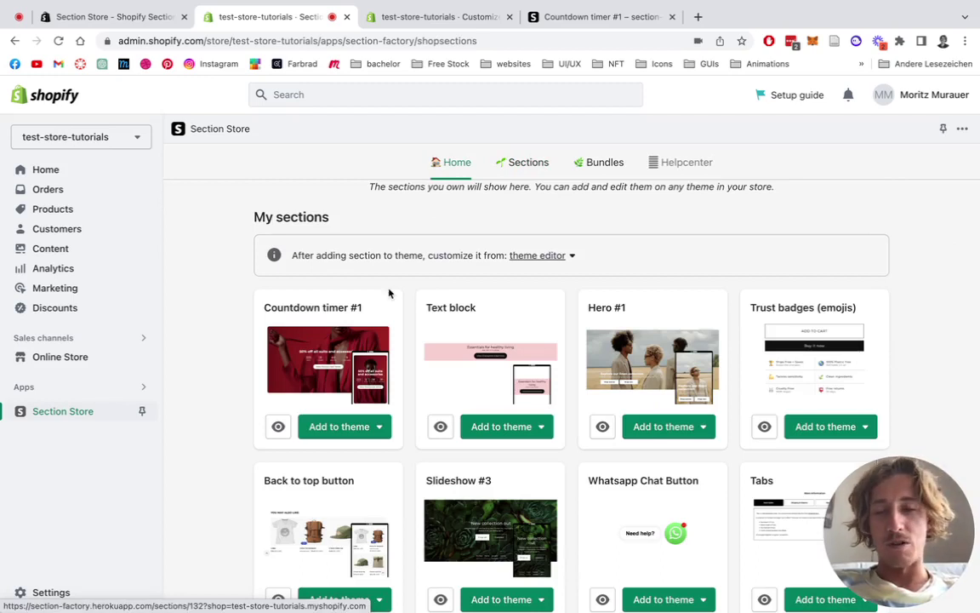
pyautogui.click(362, 435)
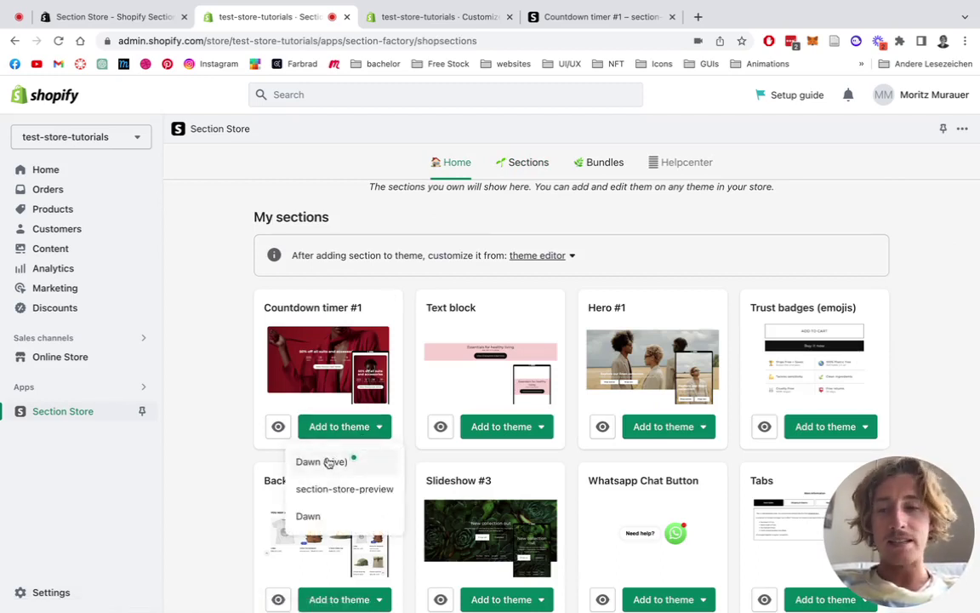
pyautogui.click(329, 462)
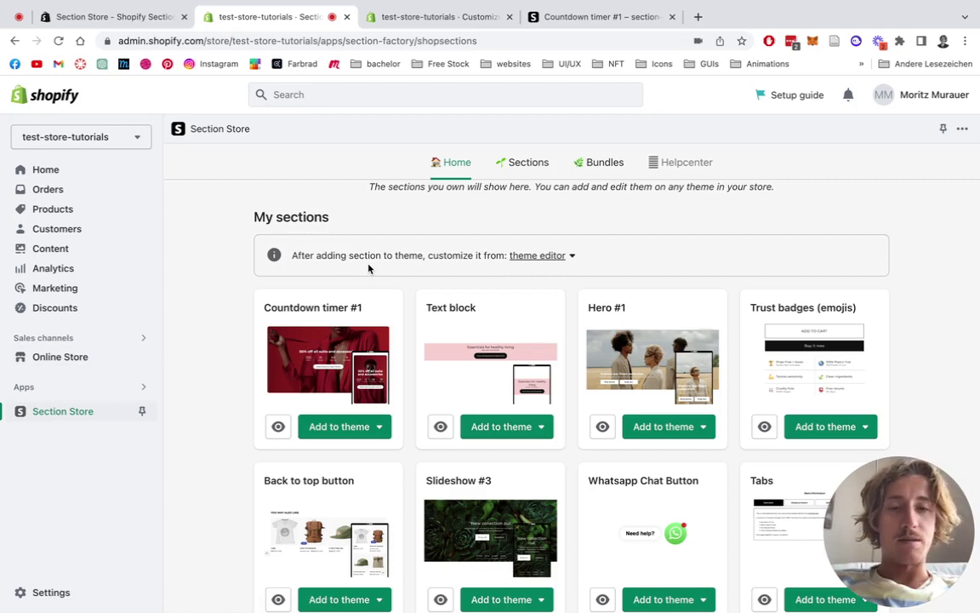
pyautogui.click(559, 254)
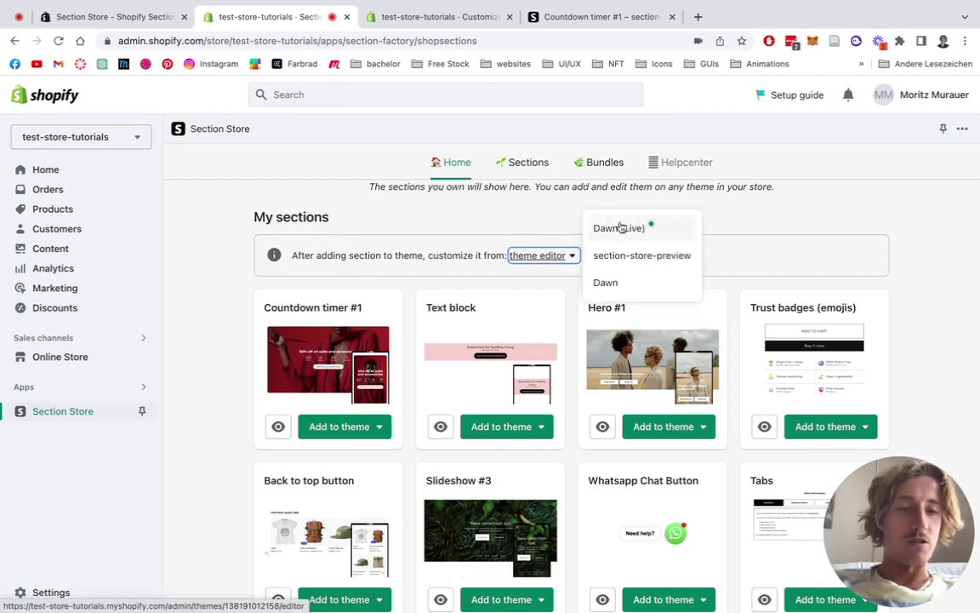
pyautogui.click(447, 216)
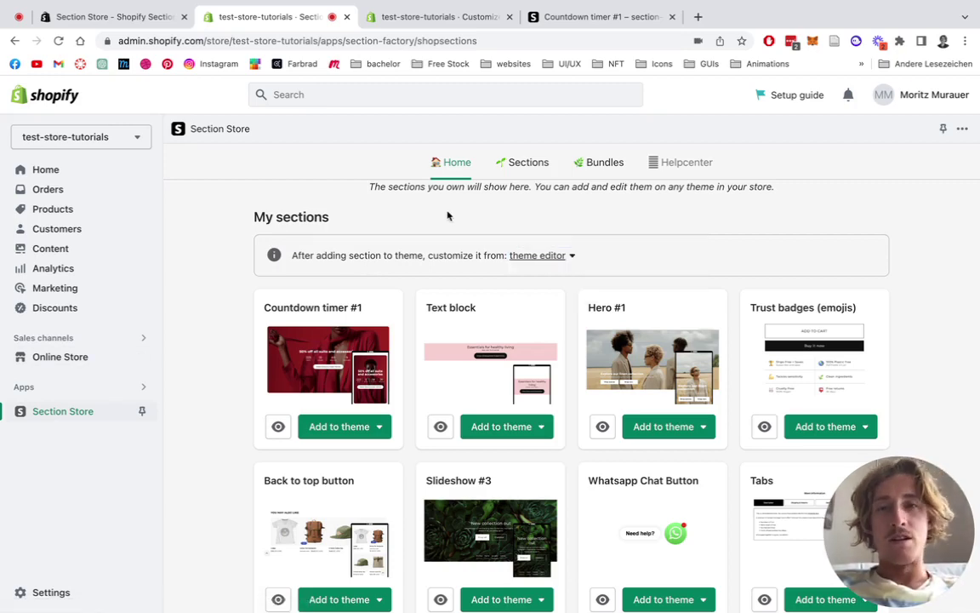
# Step: In the theme editor, add the 'SS - countdown timer 1' section to the home page via a 'ss coun' search
pyautogui.click(432, 27)
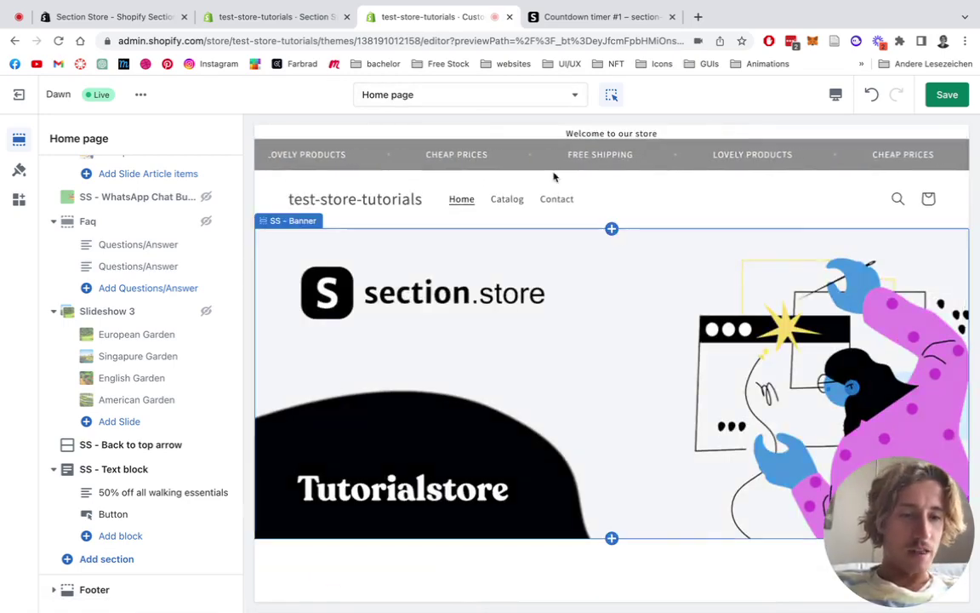
pyautogui.scroll(-3, 554, 177)
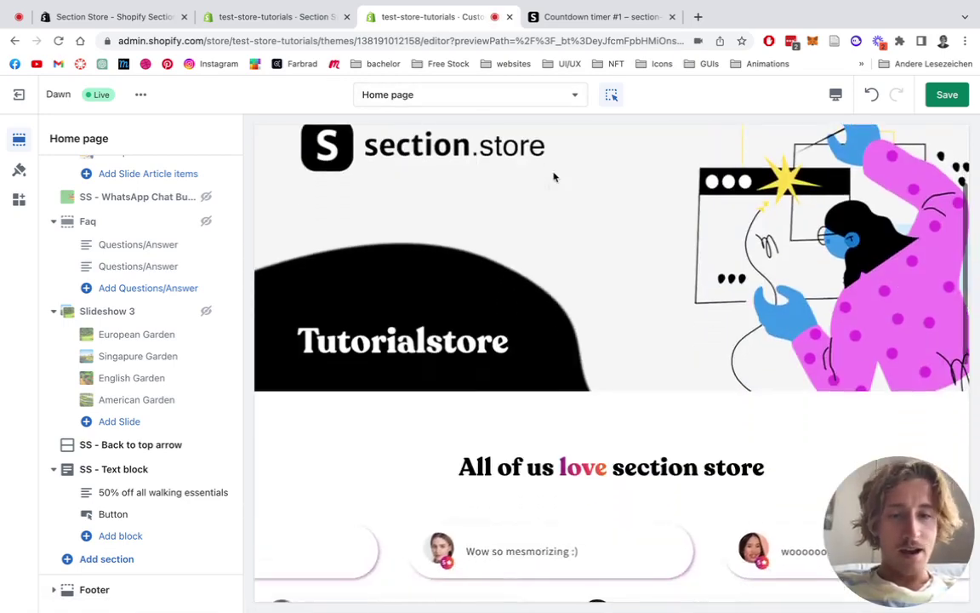
pyautogui.click(129, 563)
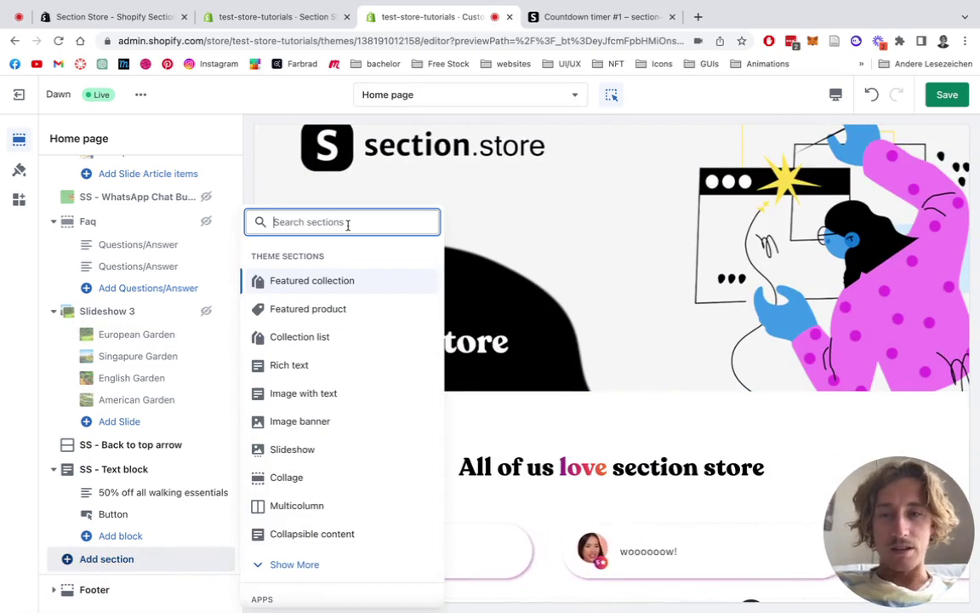
pyautogui.write('ss coun')
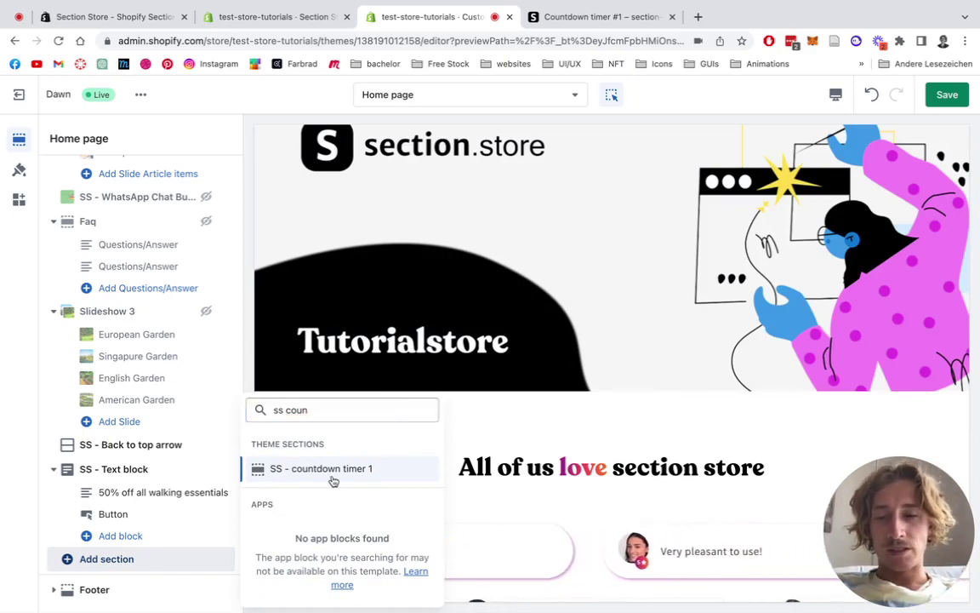
pyautogui.click(333, 469)
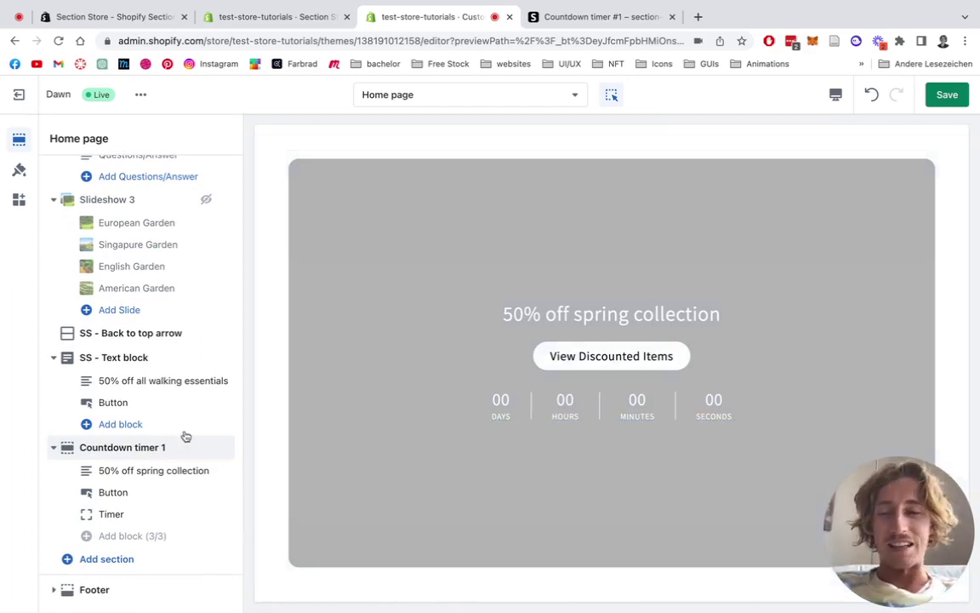
# Step: Set the tony-saiko-ITPtk58pPGs-unsplash blossom photo as Countdown timer 1's blurred background image
pyautogui.moveTo(186, 436)
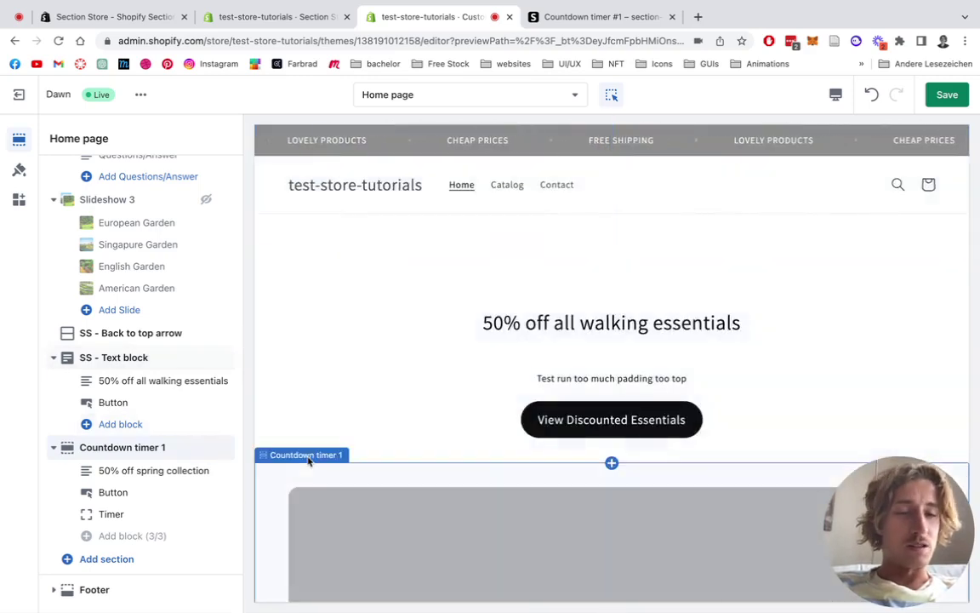
pyautogui.scroll(-5, 309, 460)
pyautogui.scroll(1, 309, 460)
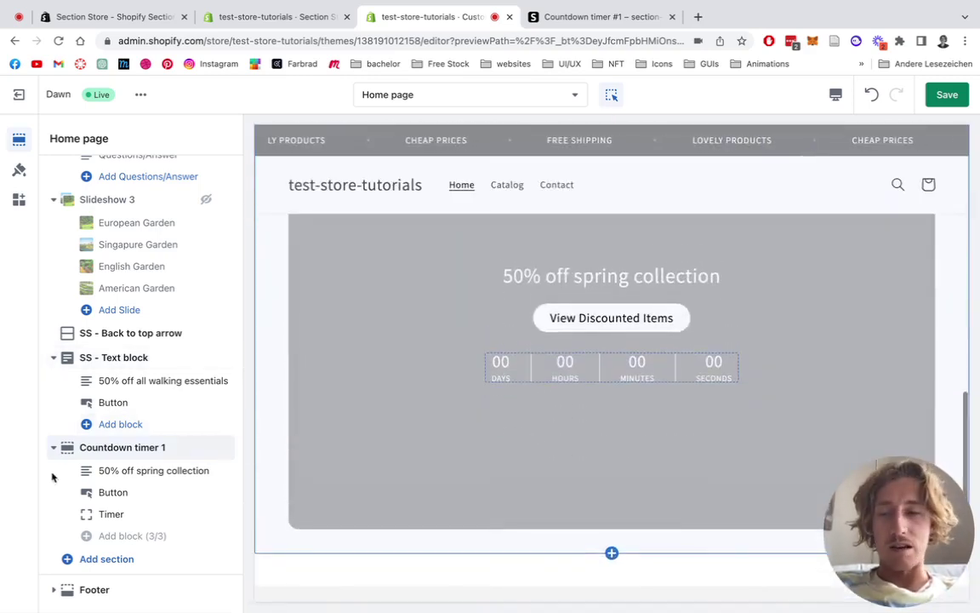
pyautogui.click(106, 453)
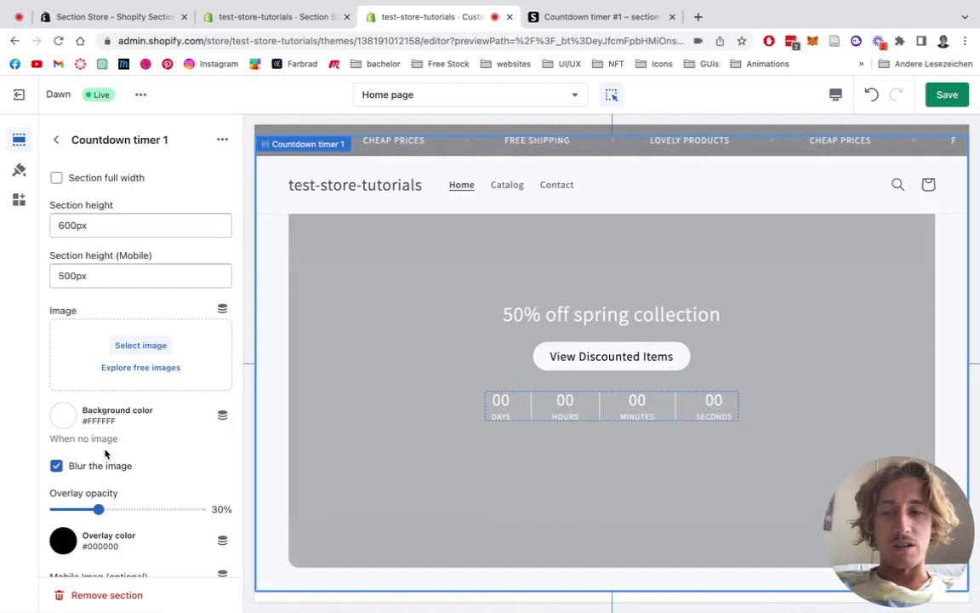
pyautogui.click(139, 346)
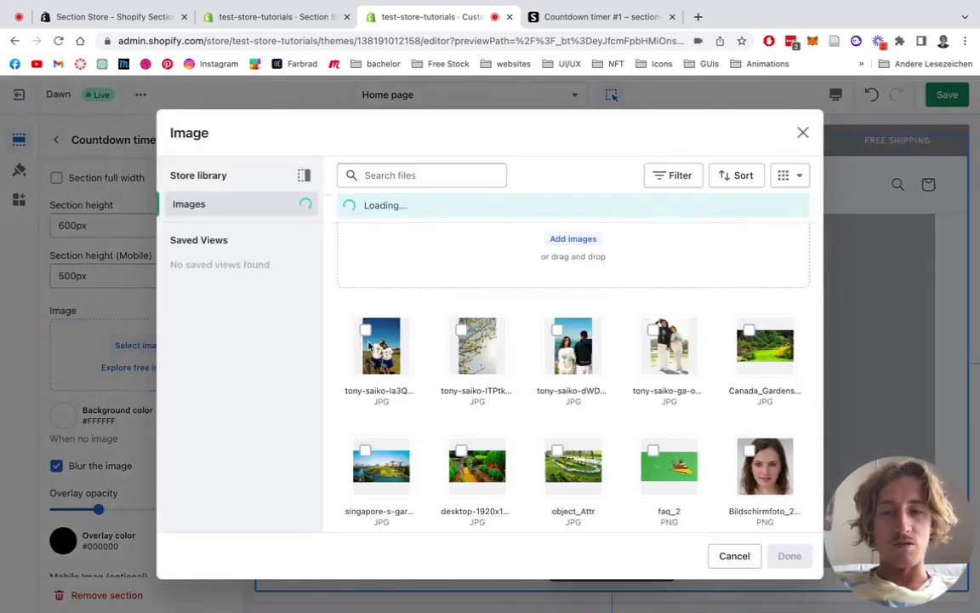
pyautogui.click(786, 557)
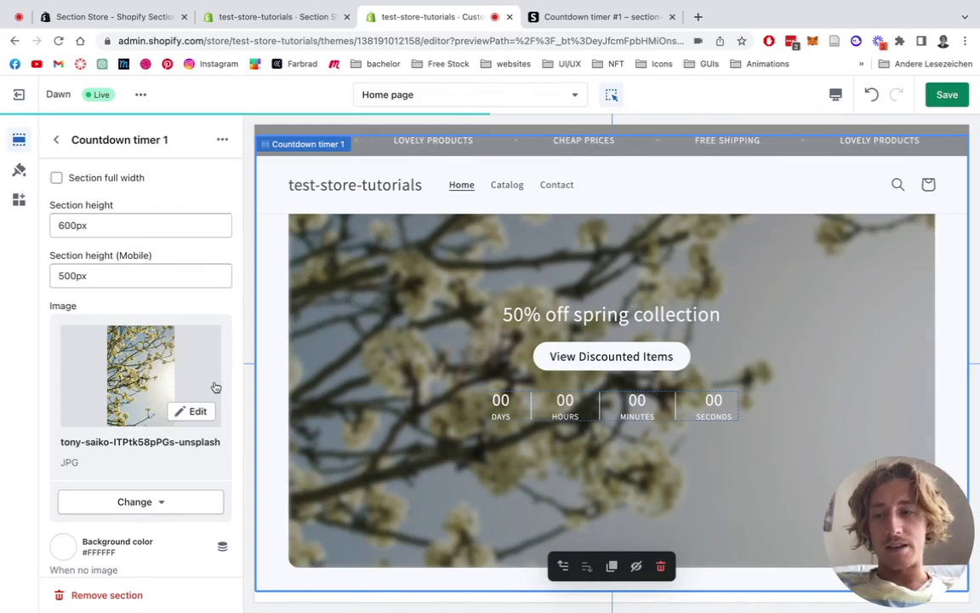
pyautogui.scroll(-1, 142, 370)
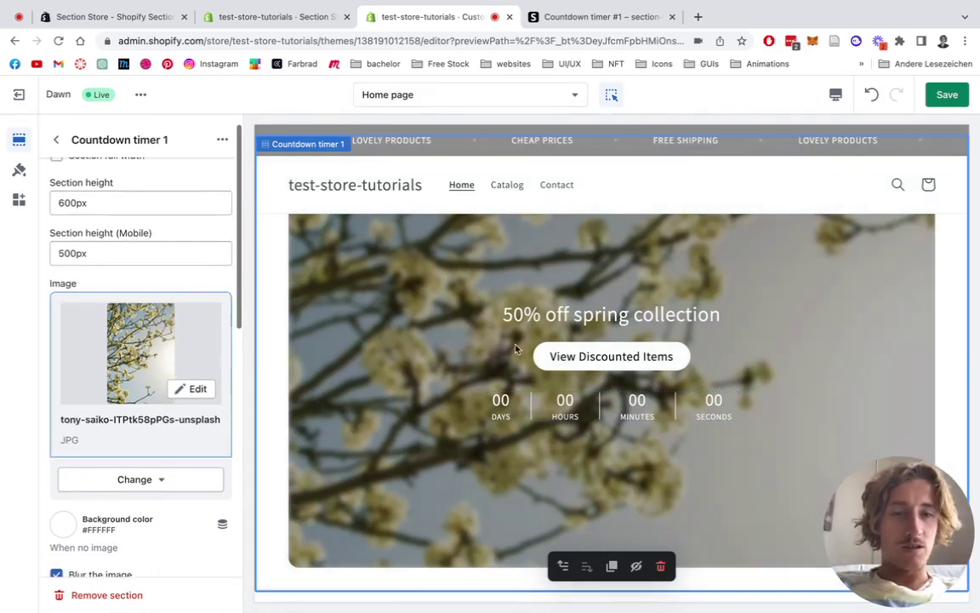
pyautogui.scroll(-5, 189, 357)
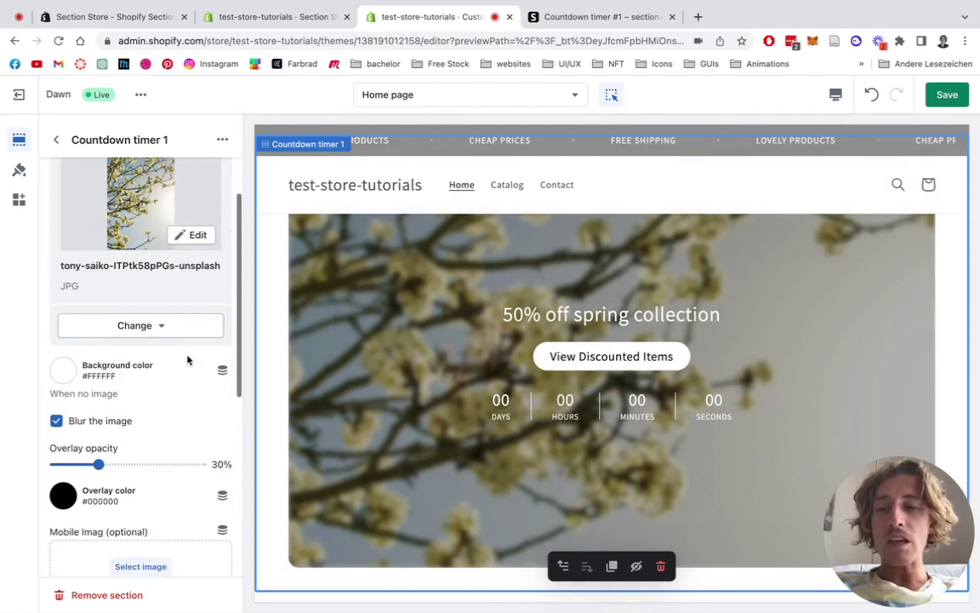
# Step: Set the countdown background's overlay opacity to 25%
pyautogui.click(56, 421)
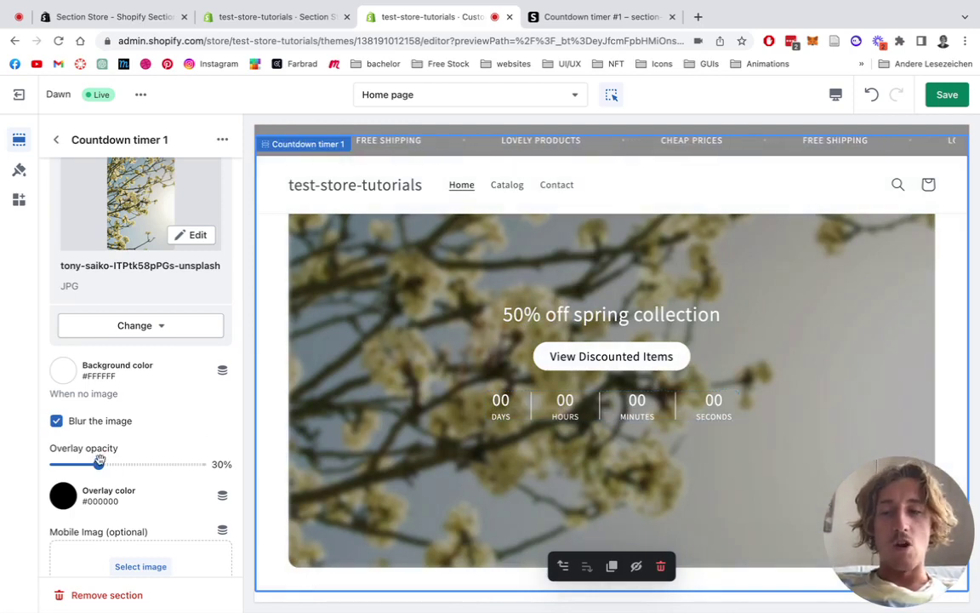
pyautogui.click(126, 463)
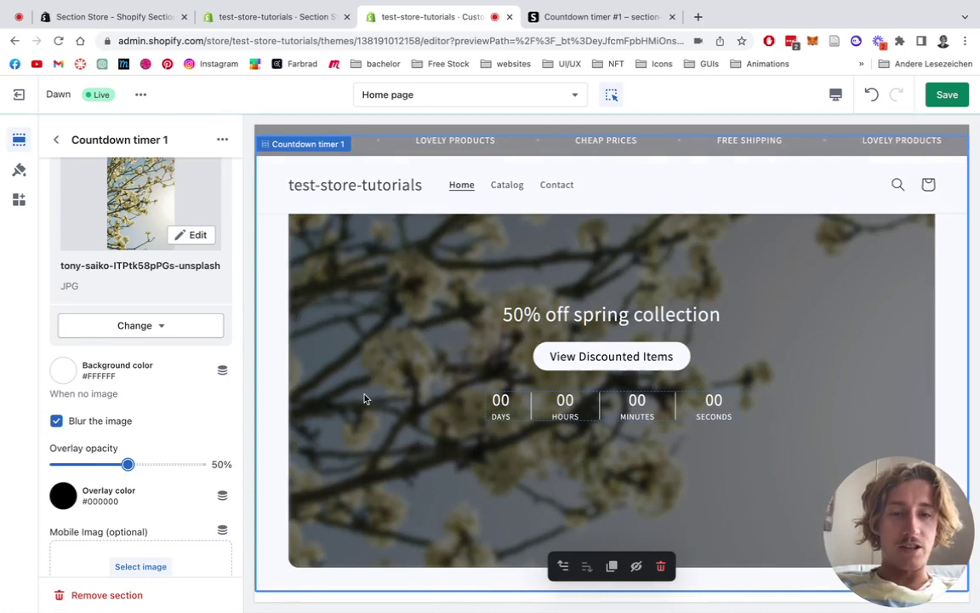
pyautogui.moveTo(127, 463); pyautogui.dragTo(91, 463)
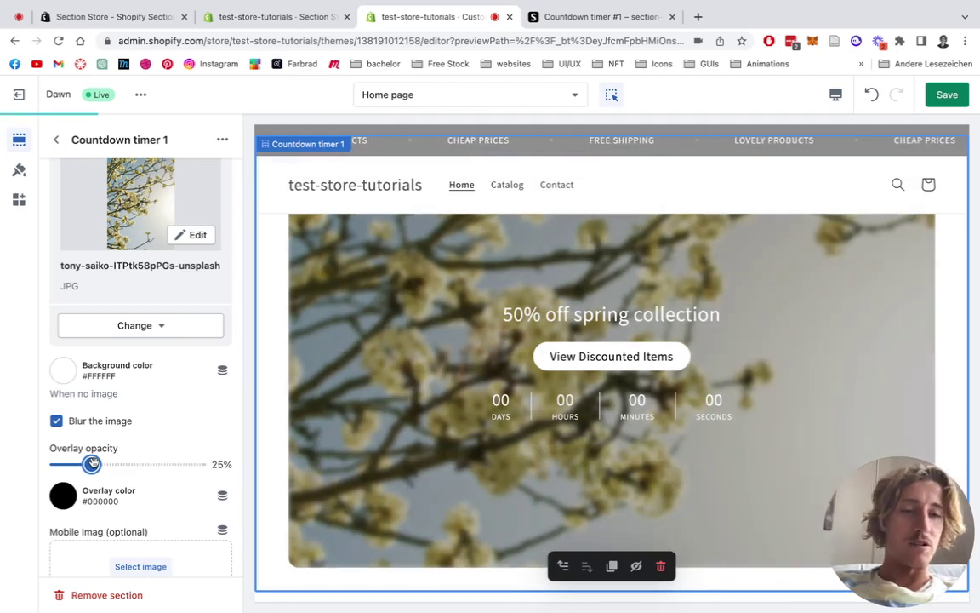
pyautogui.scroll(-3, 206, 432)
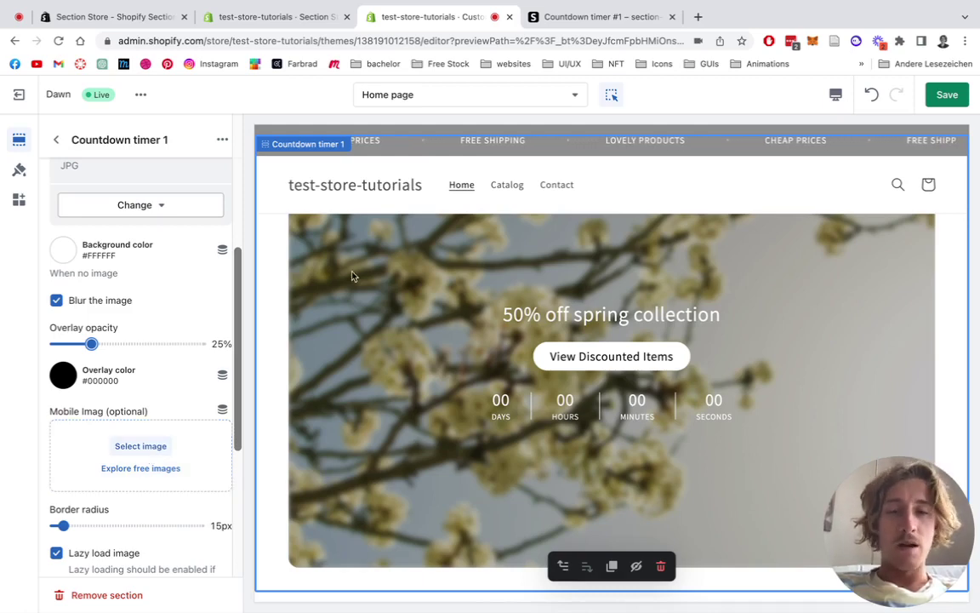
pyautogui.click(835, 94)
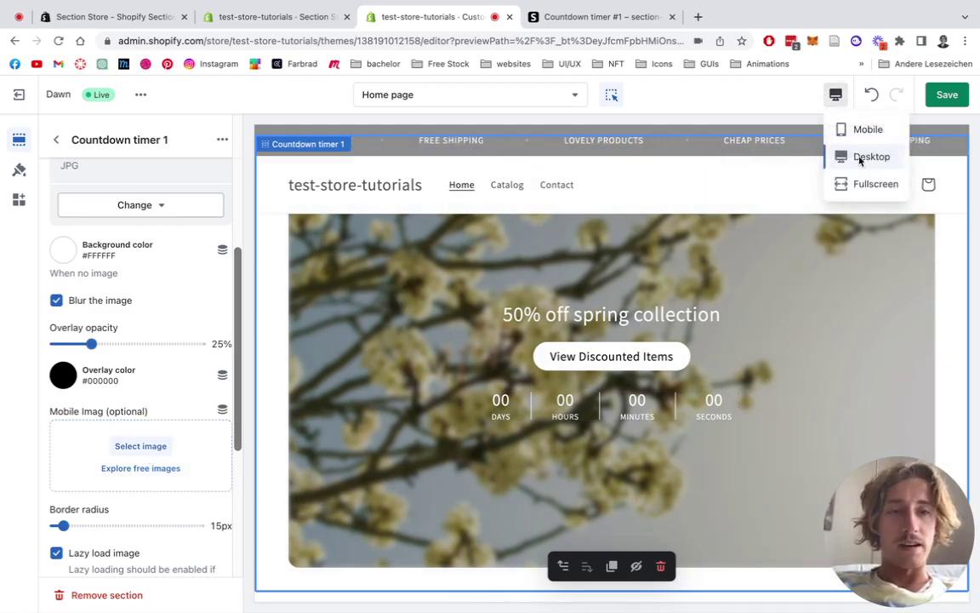
pyautogui.click(866, 130)
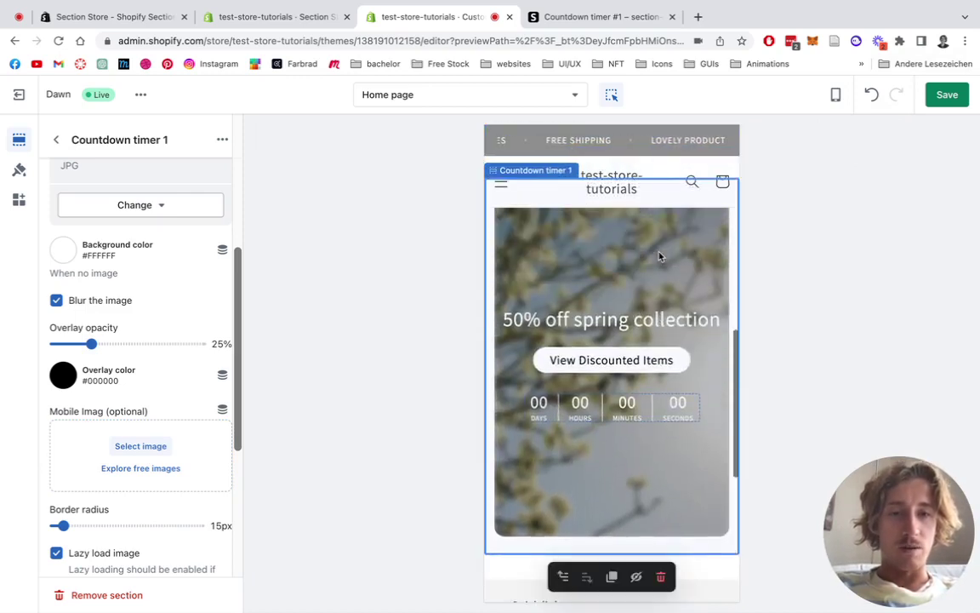
pyautogui.click(835, 95)
pyautogui.click(864, 159)
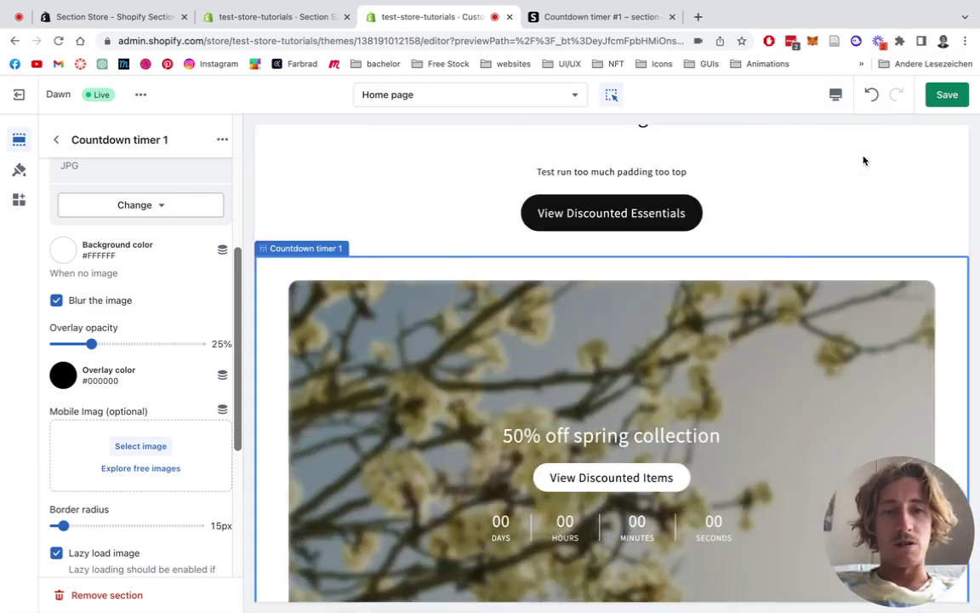
pyautogui.scroll(-2, 545, 393)
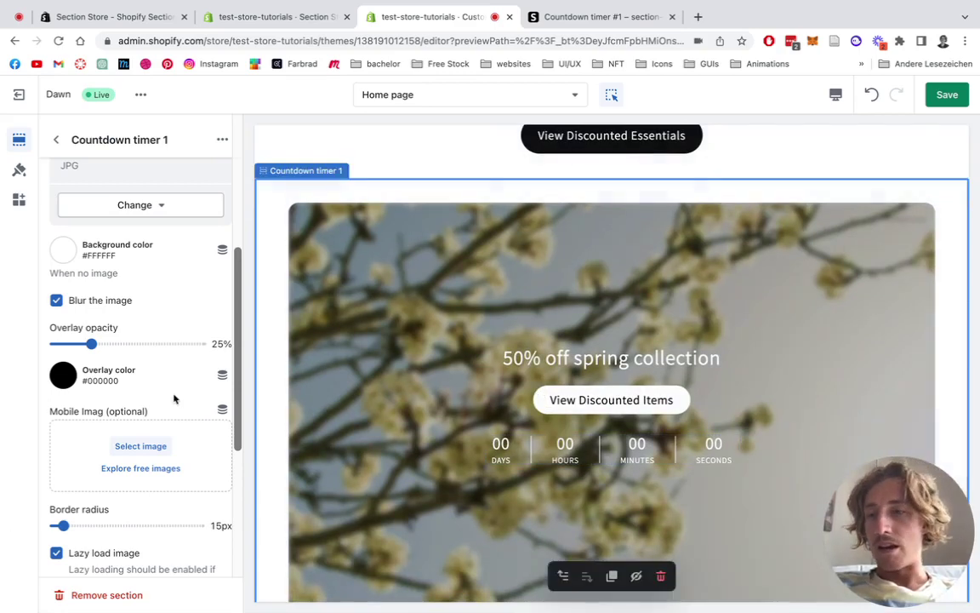
pyautogui.scroll(-3, 145, 398)
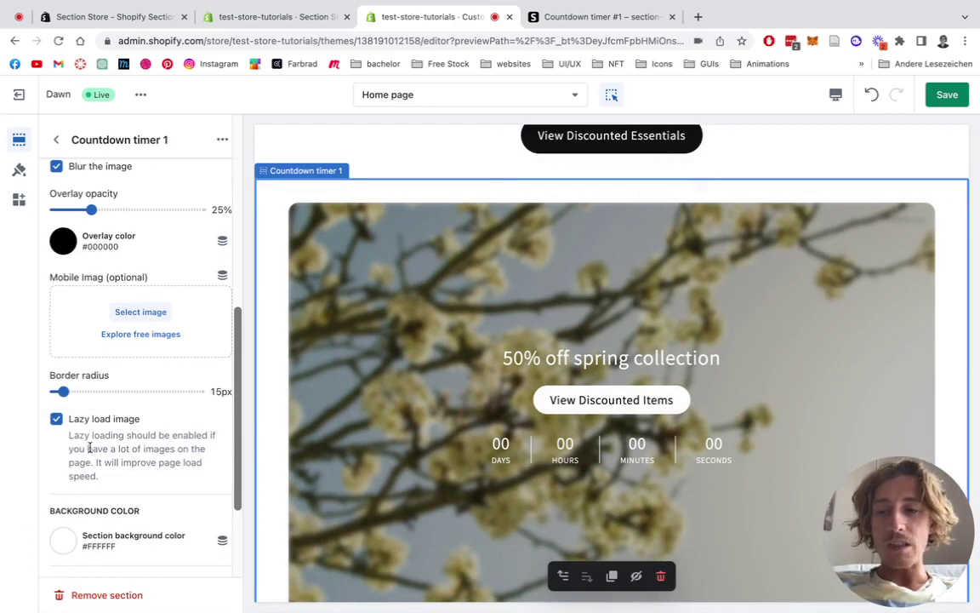
pyautogui.scroll(-1, 364, 317)
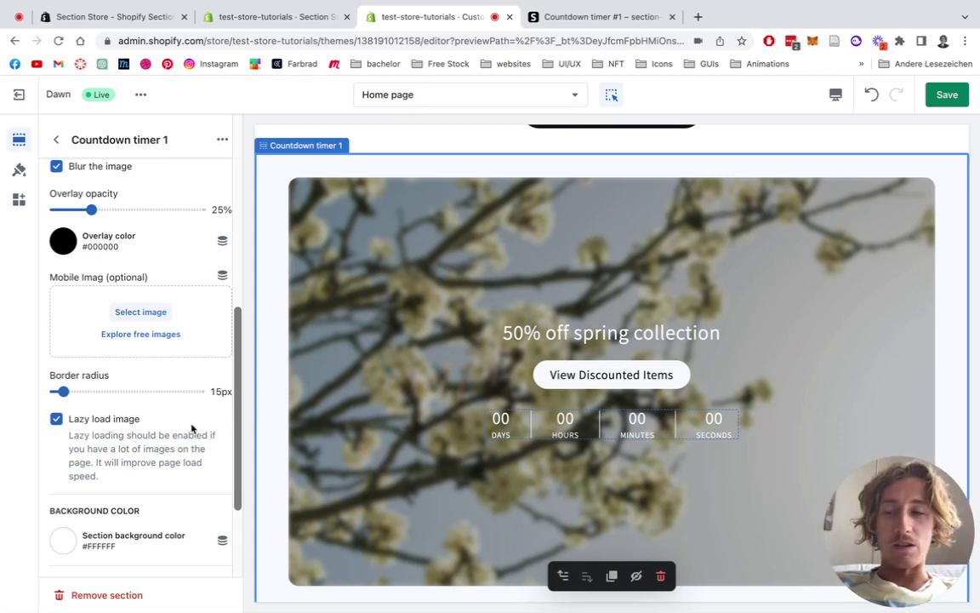
pyautogui.scroll(-2, 186, 415)
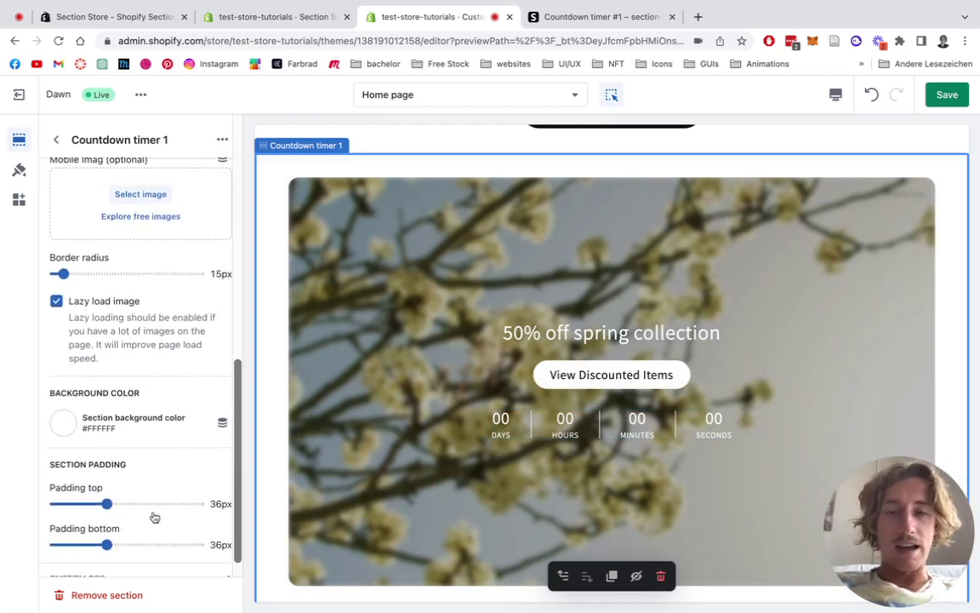
pyautogui.scroll(2, 562, 375)
pyautogui.scroll(-4, 580, 280)
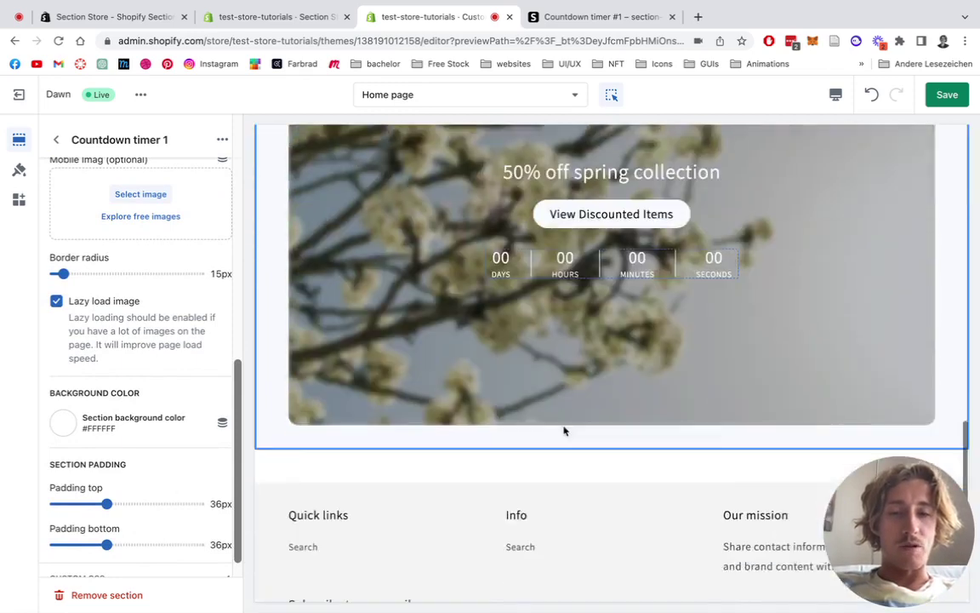
pyautogui.scroll(-2, 564, 431)
pyautogui.scroll(3, 530, 340)
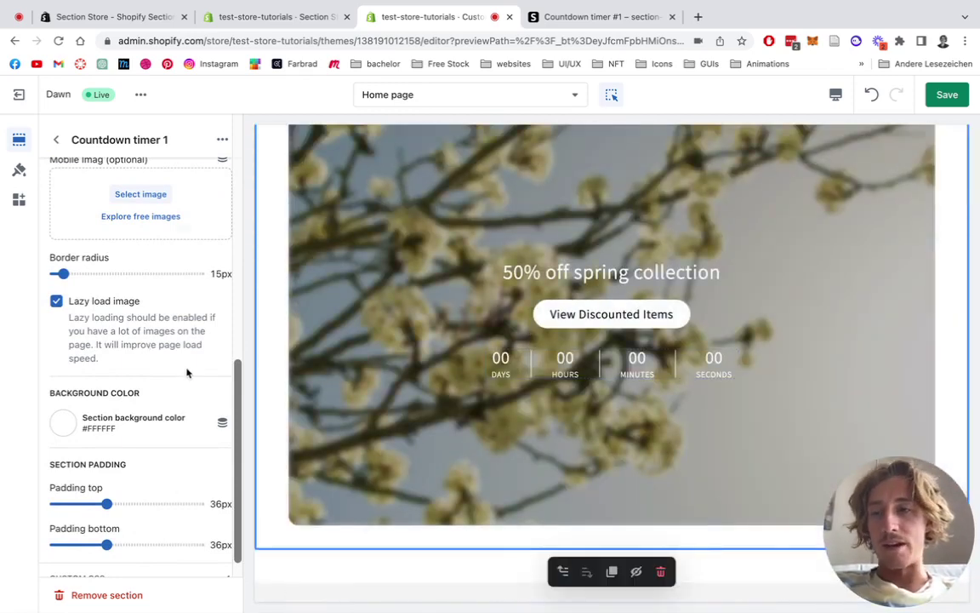
pyautogui.scroll(10, 187, 372)
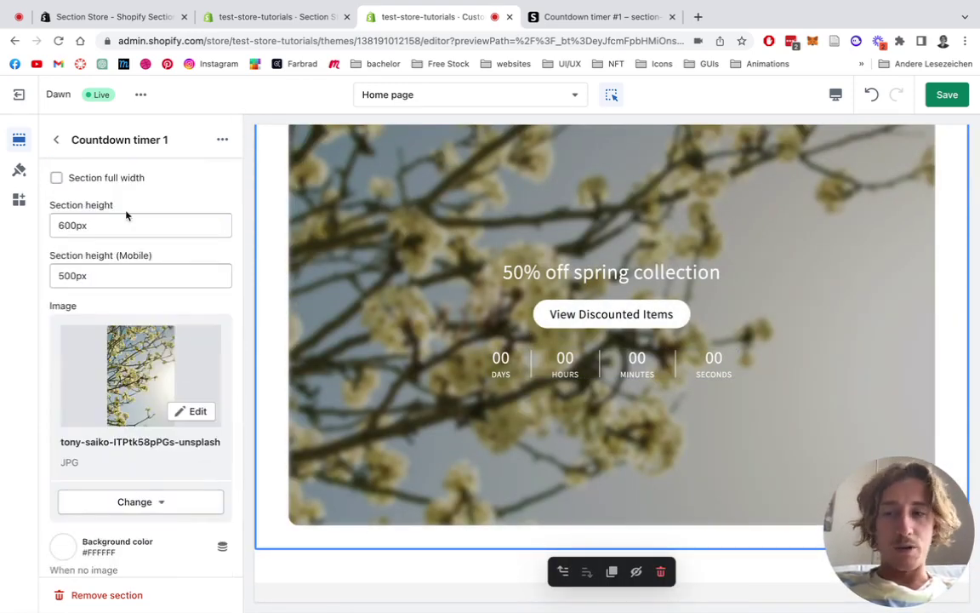
# Step: Turn on 'Section full width' for Countdown timer 1 and return to the Home section list
pyautogui.click(56, 177)
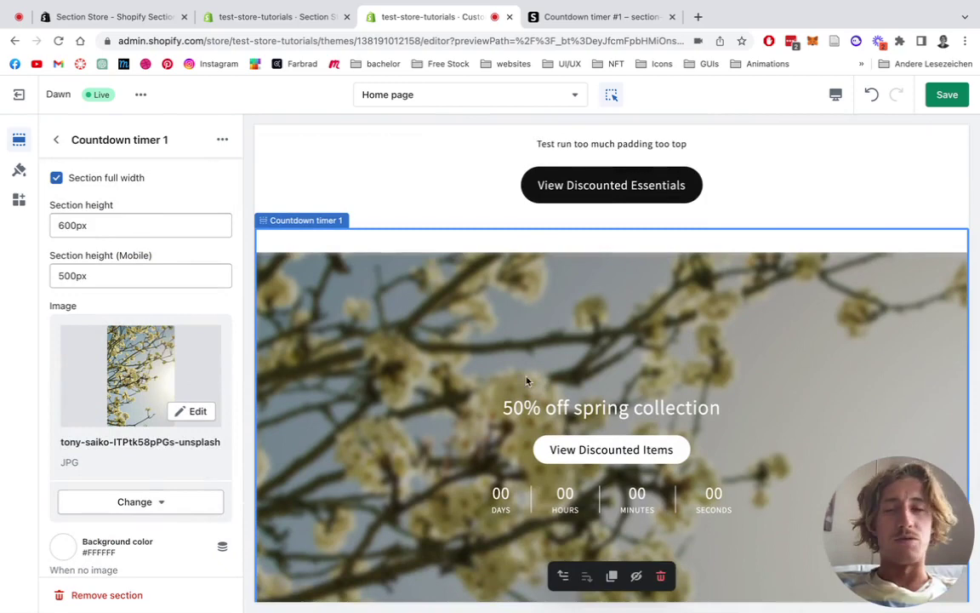
pyautogui.click(56, 140)
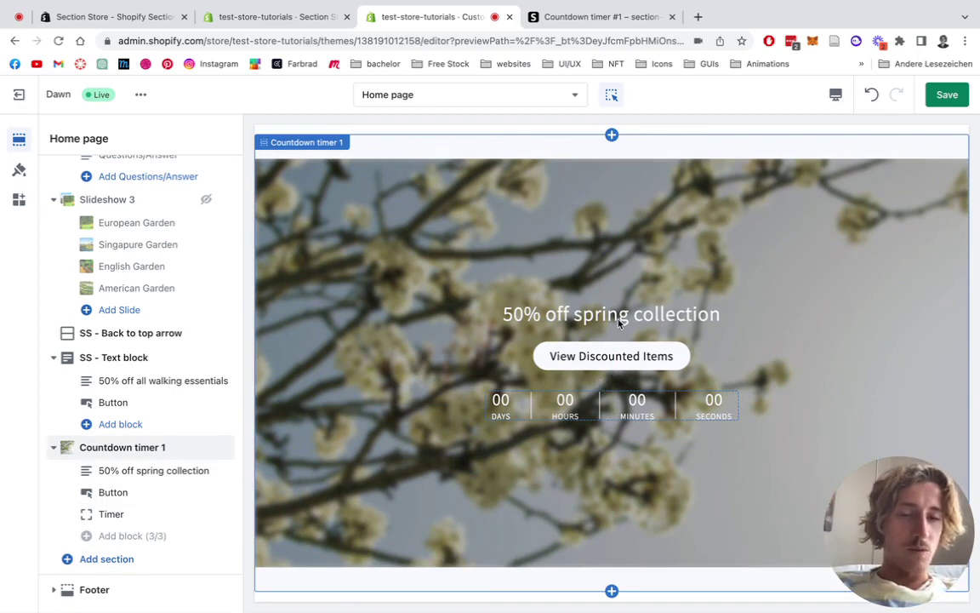
# Step: Rewrite the countdown heading from '50% off spring collection' to '30% off for 4 more Day'
pyautogui.click(134, 475)
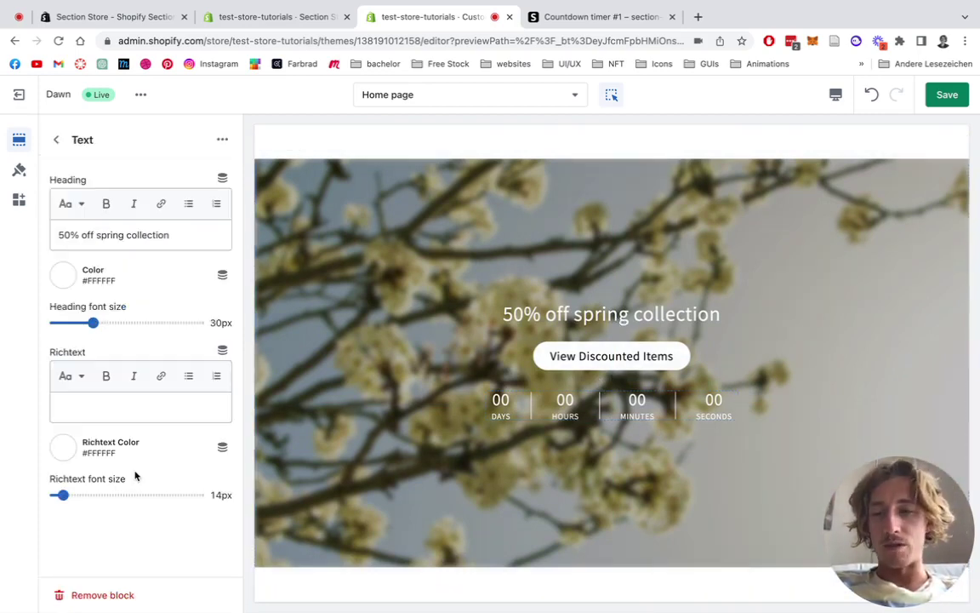
pyautogui.click(70, 235)
pyautogui.moveTo(70, 235); pyautogui.dragTo(42, 239)
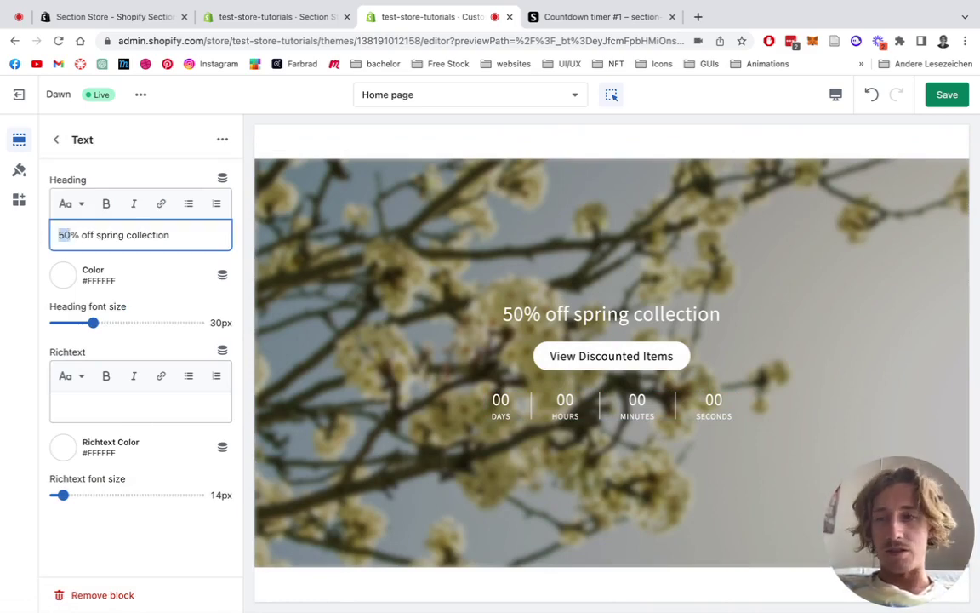
pyautogui.write('30')
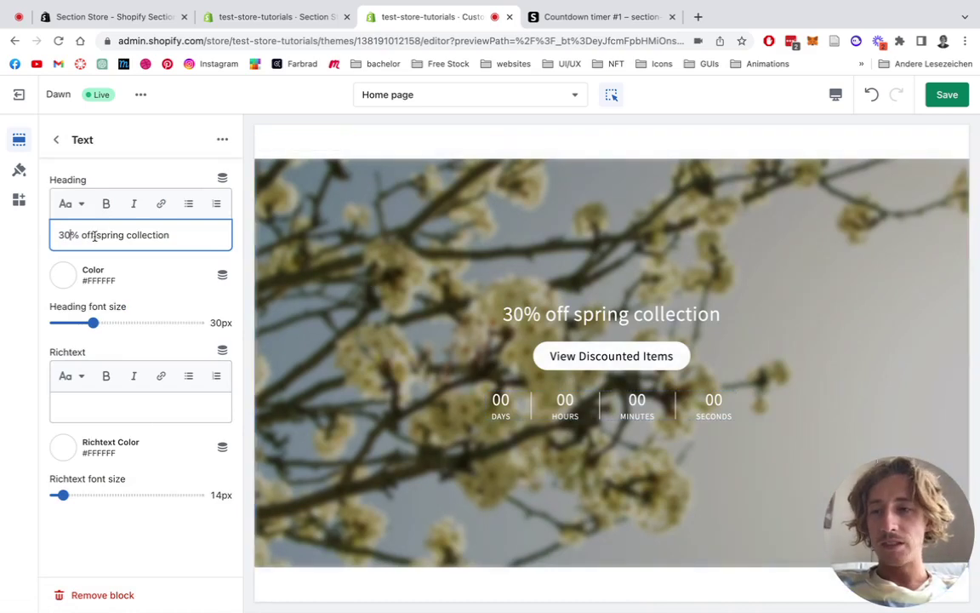
pyautogui.moveTo(95, 234); pyautogui.dragTo(182, 235)
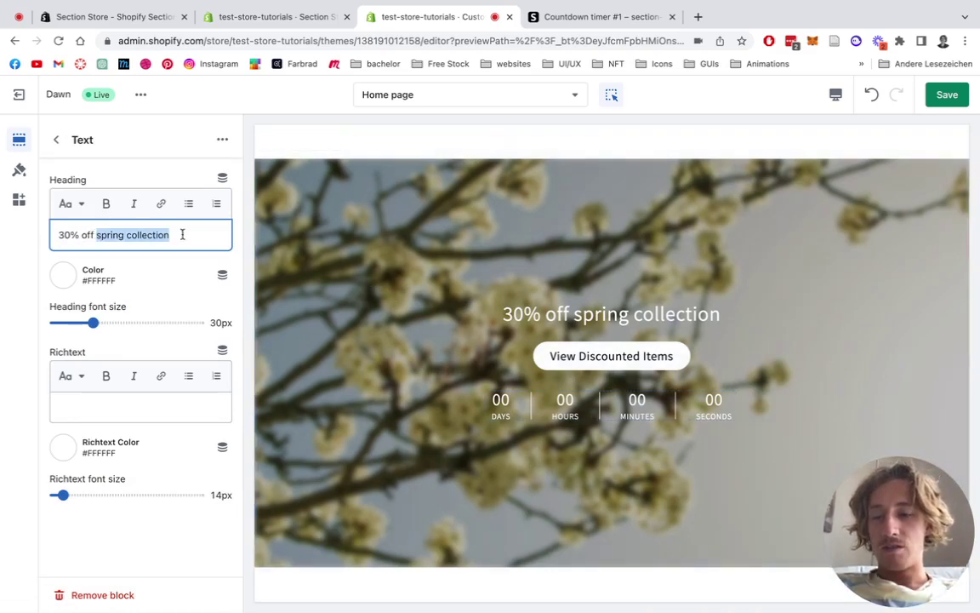
pyautogui.write('for for')
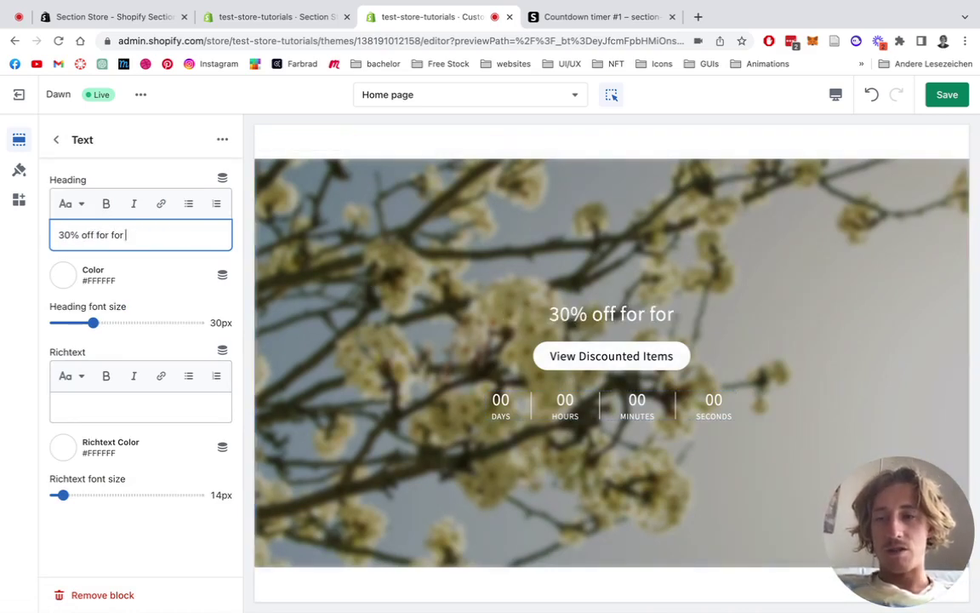
pyautogui.press('BackSpace')
pyautogui.press('BackSpace')
pyautogui.press('BackSpace')
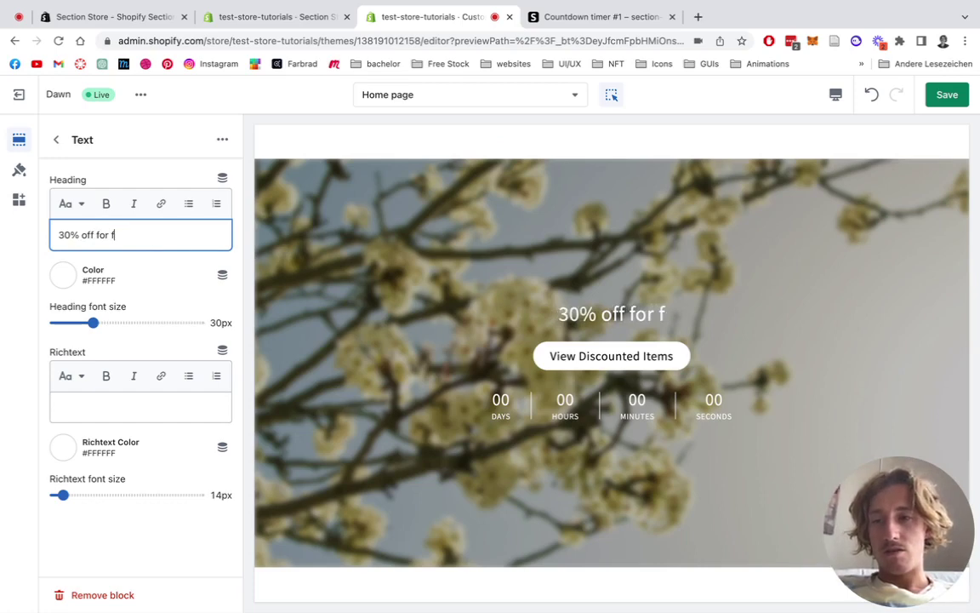
pyautogui.write('4 more Day')
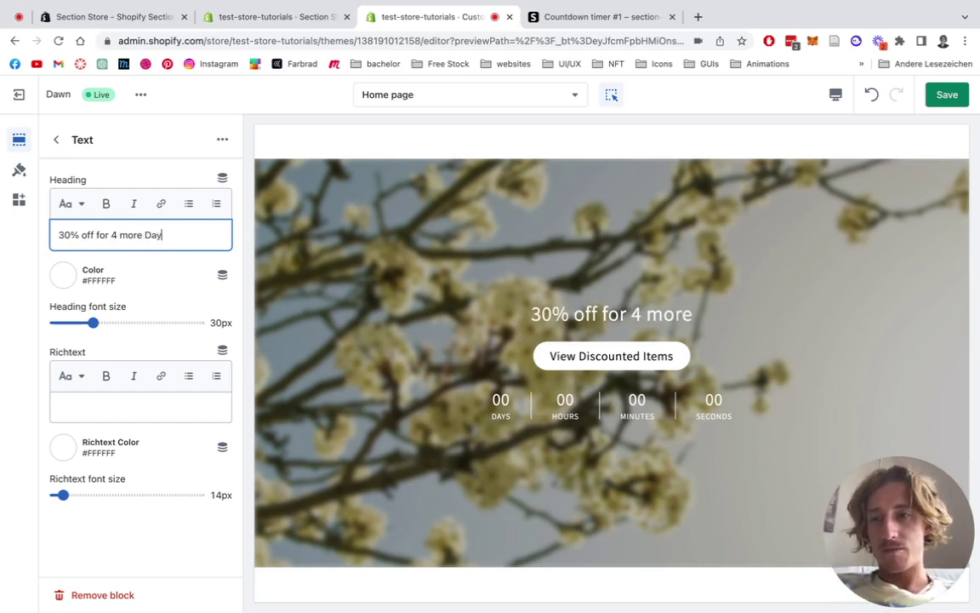
pyautogui.click(79, 235)
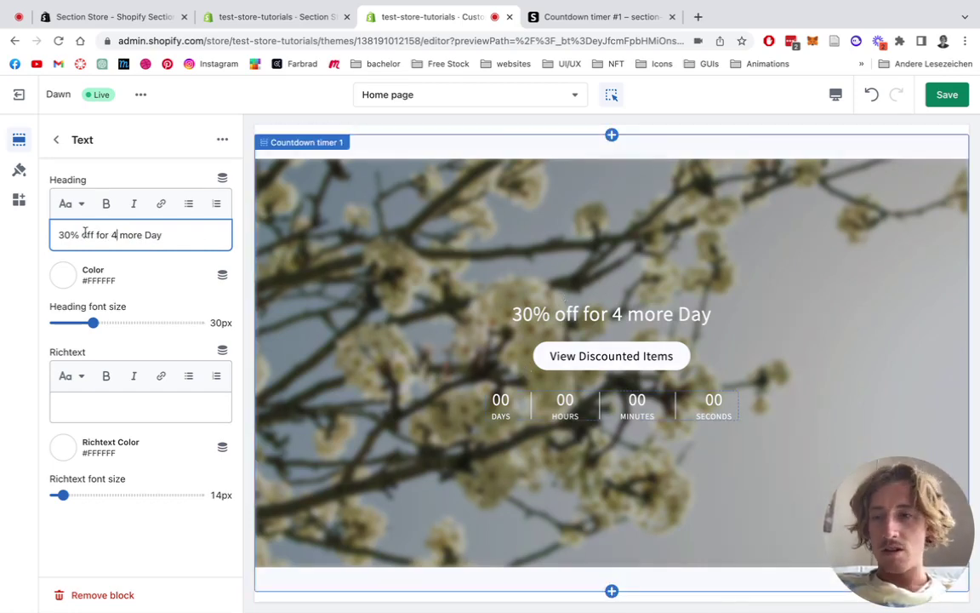
pyautogui.click(62, 274)
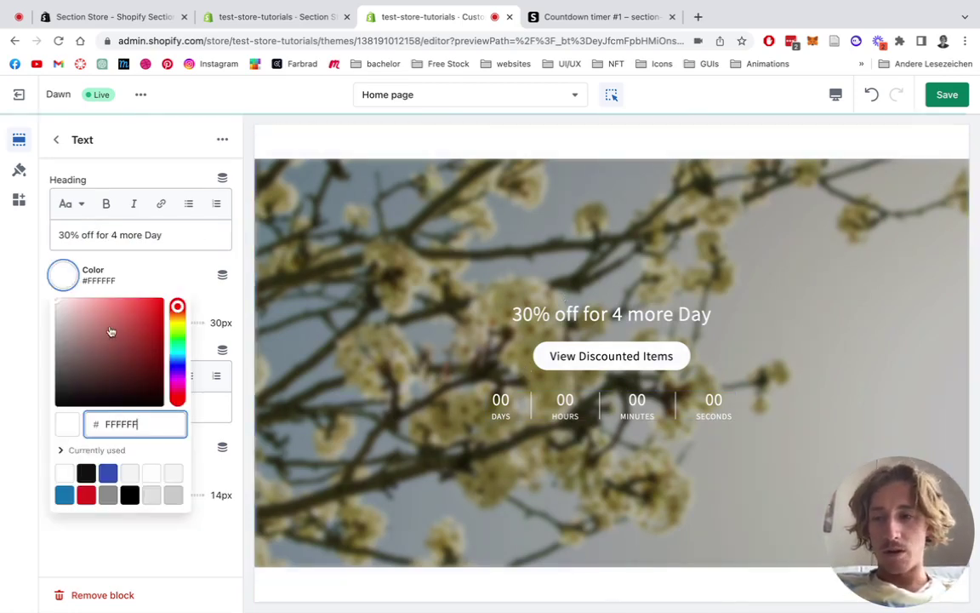
# Step: Close the heading colour picker and leave the Richtext field empty by deleting 'Example'
pyautogui.click(233, 300)
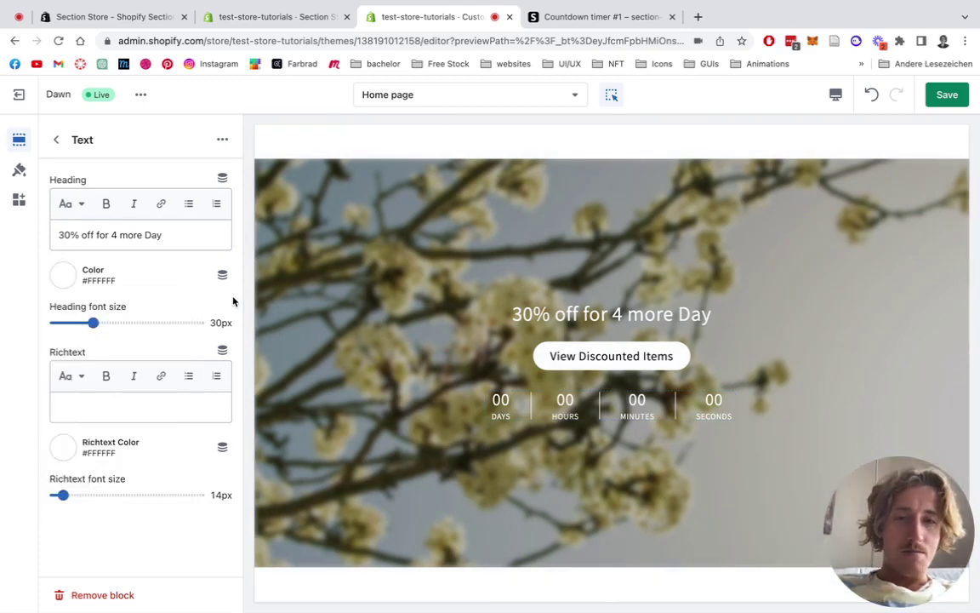
pyautogui.click(88, 400)
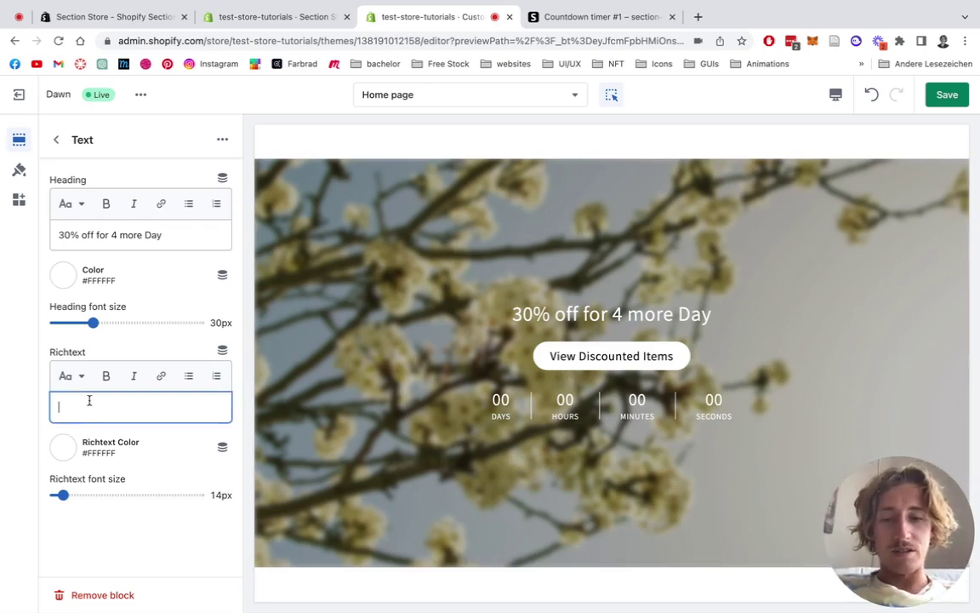
pyautogui.write('Ex')
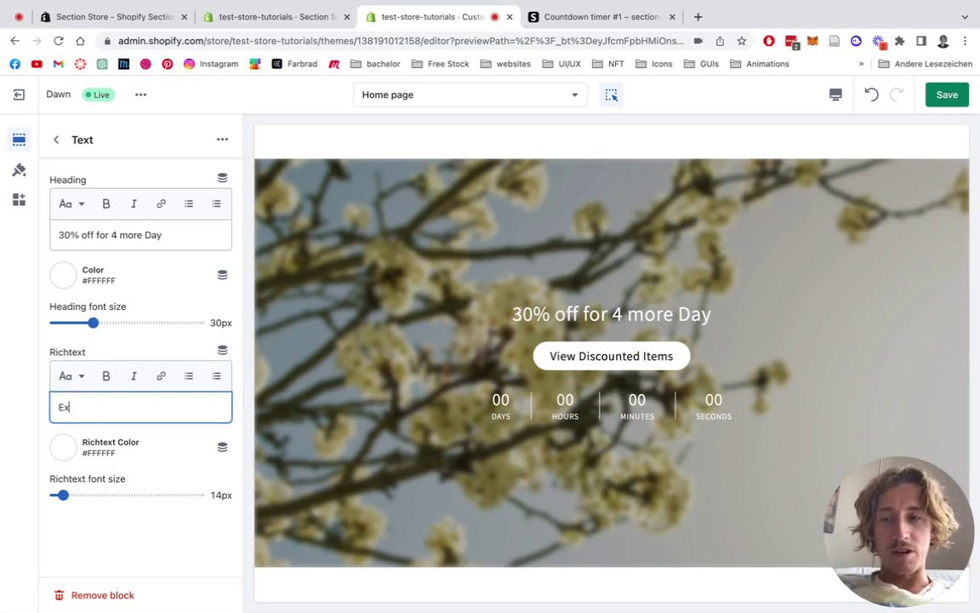
pyautogui.write('ample')
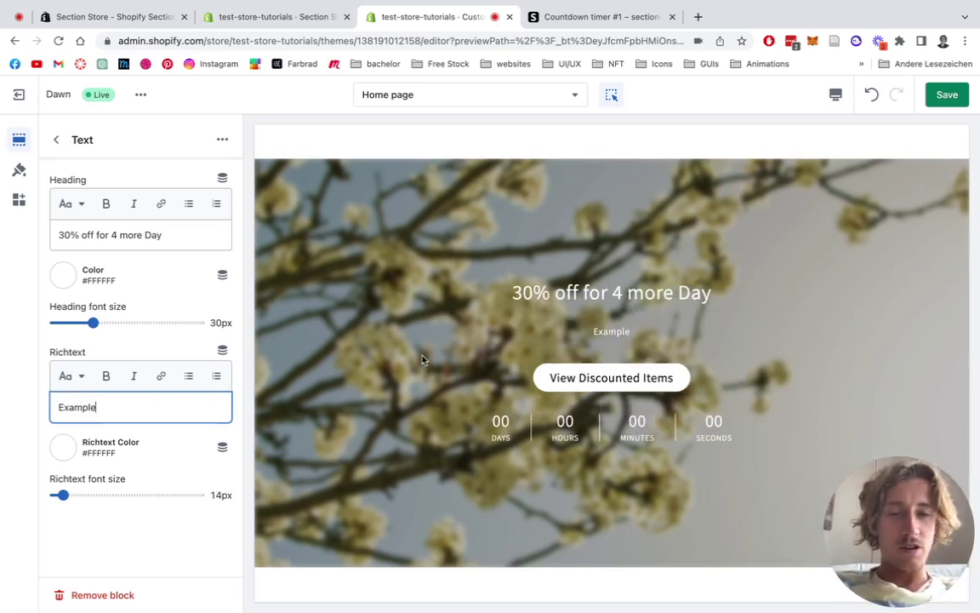
pyautogui.moveTo(99, 407); pyautogui.dragTo(37, 406)
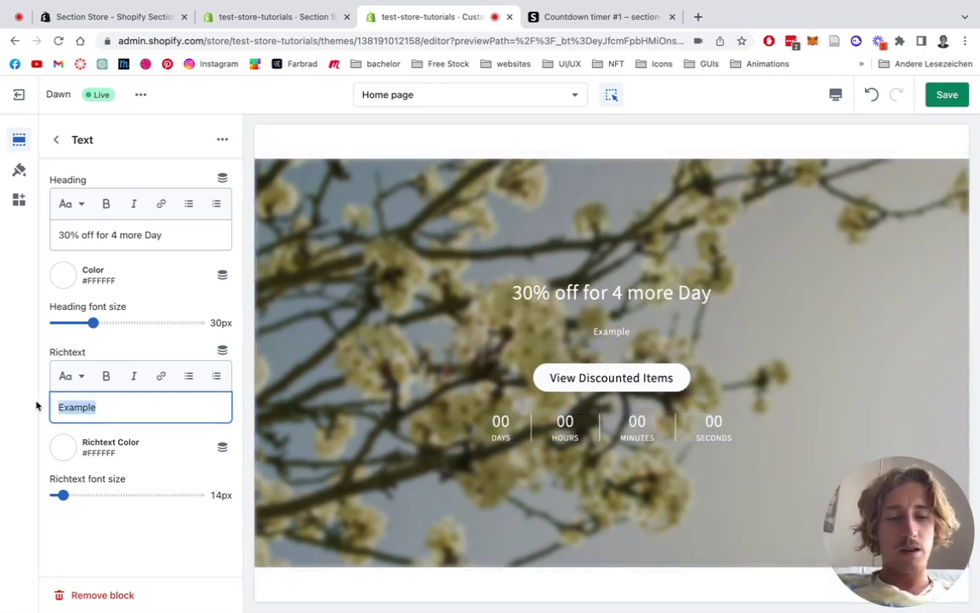
pyautogui.press('BackSpace')
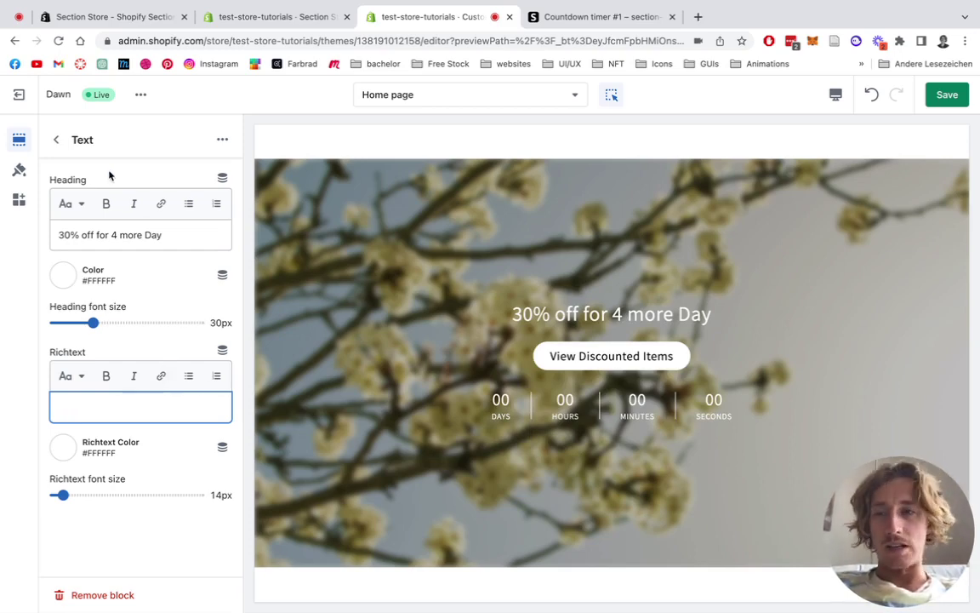
# Step: Set the countdown Button block's text colour to dark green #5B7300
pyautogui.click(56, 141)
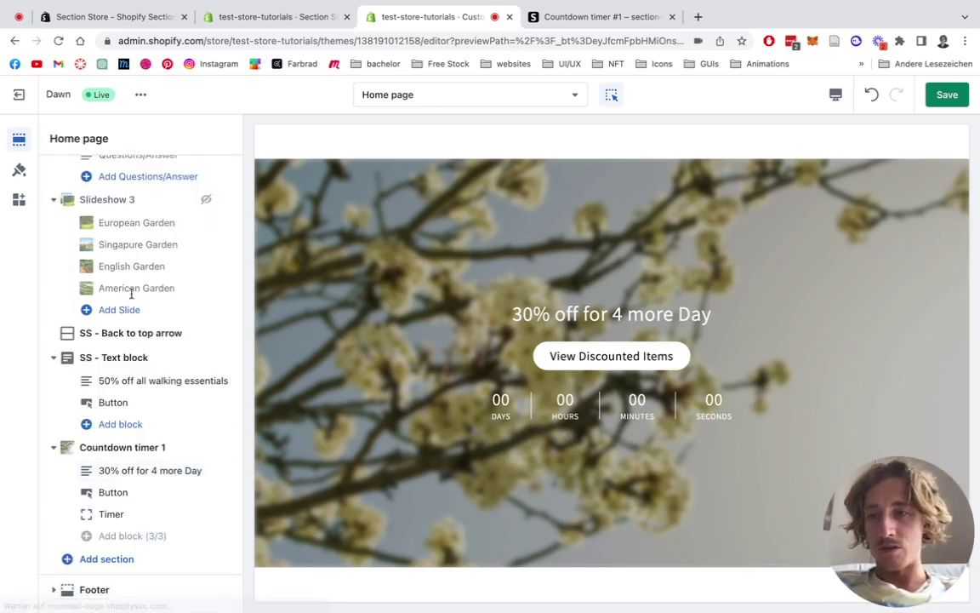
pyautogui.click(144, 499)
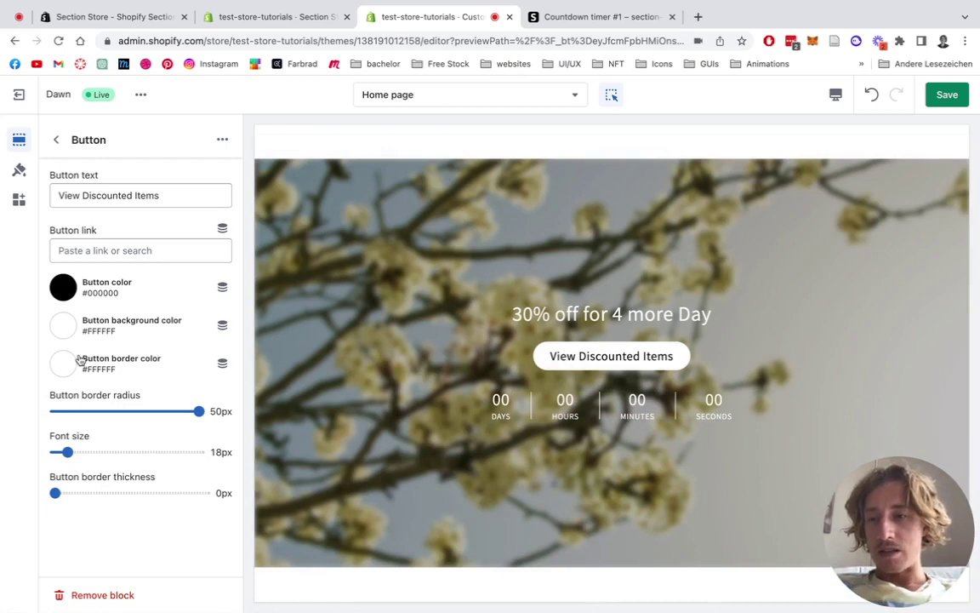
pyautogui.click(62, 287)
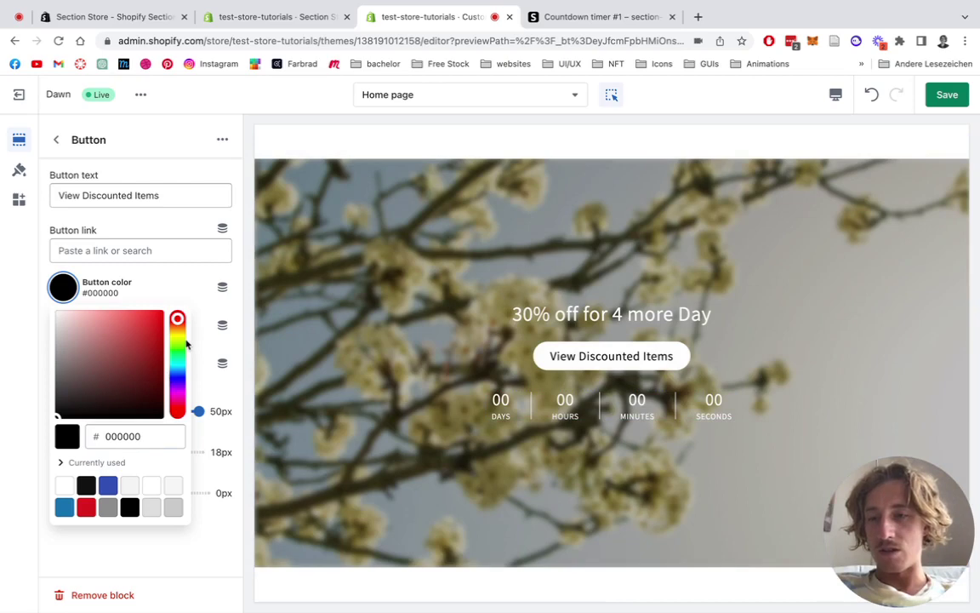
pyautogui.moveTo(177, 330); pyautogui.dragTo(177, 356)
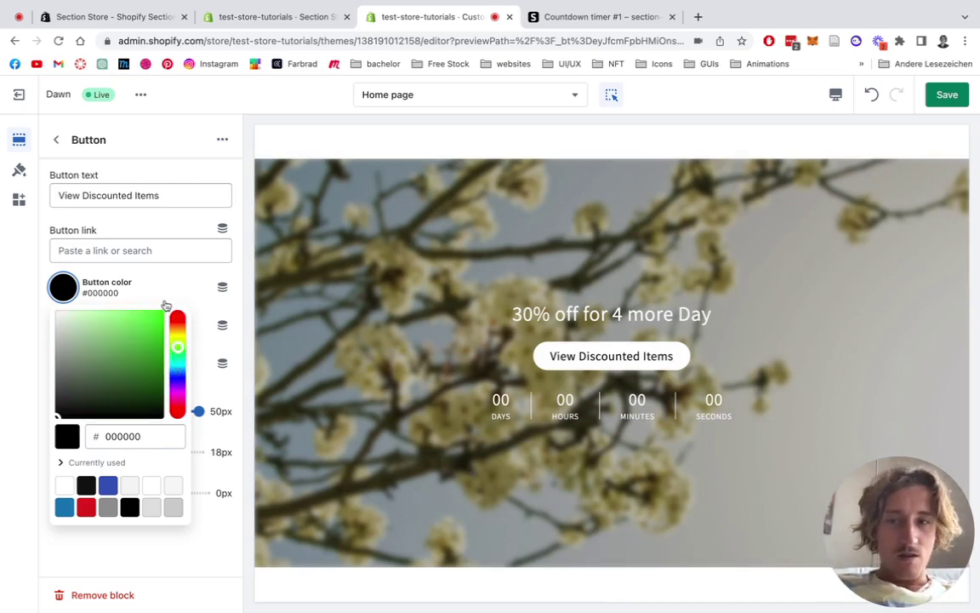
pyautogui.click(132, 329)
pyautogui.press('Escape')
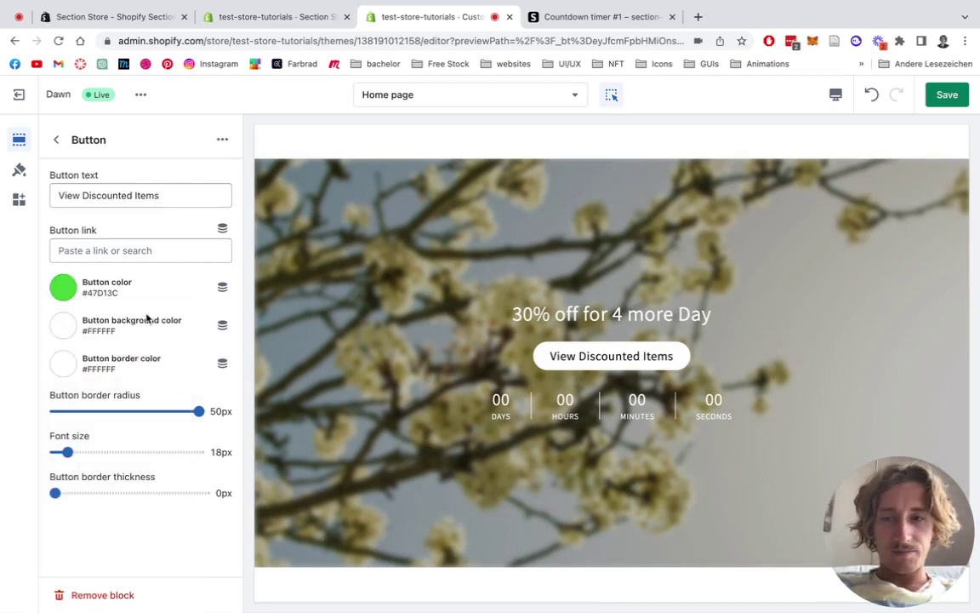
pyautogui.click(75, 290)
pyautogui.click(179, 343)
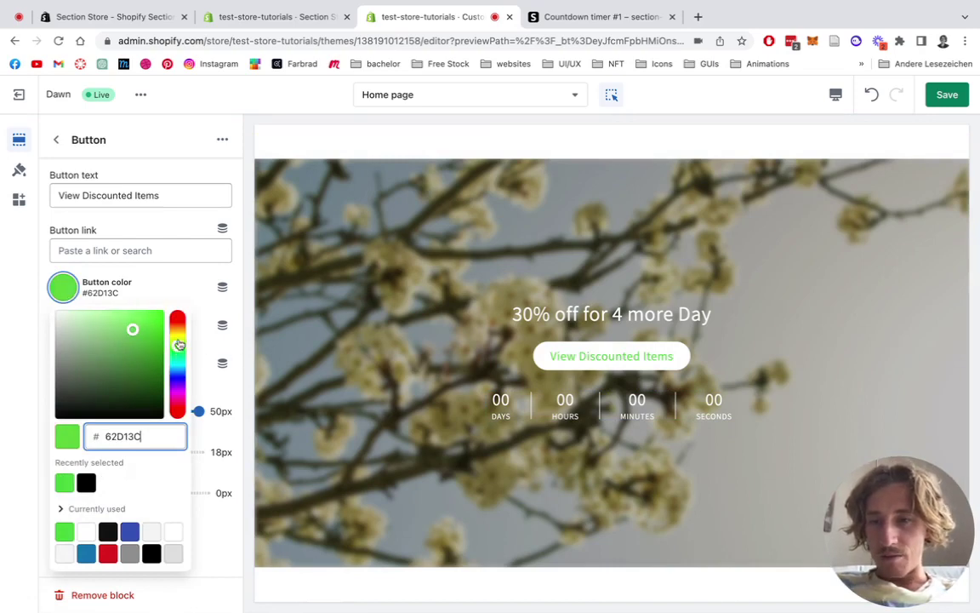
pyautogui.moveTo(178, 343)
pyautogui.mouseDown()
pyautogui.moveTo(155, 314)
pyautogui.moveTo(166, 310)
pyautogui.mouseUp()
pyautogui.click(148, 317)
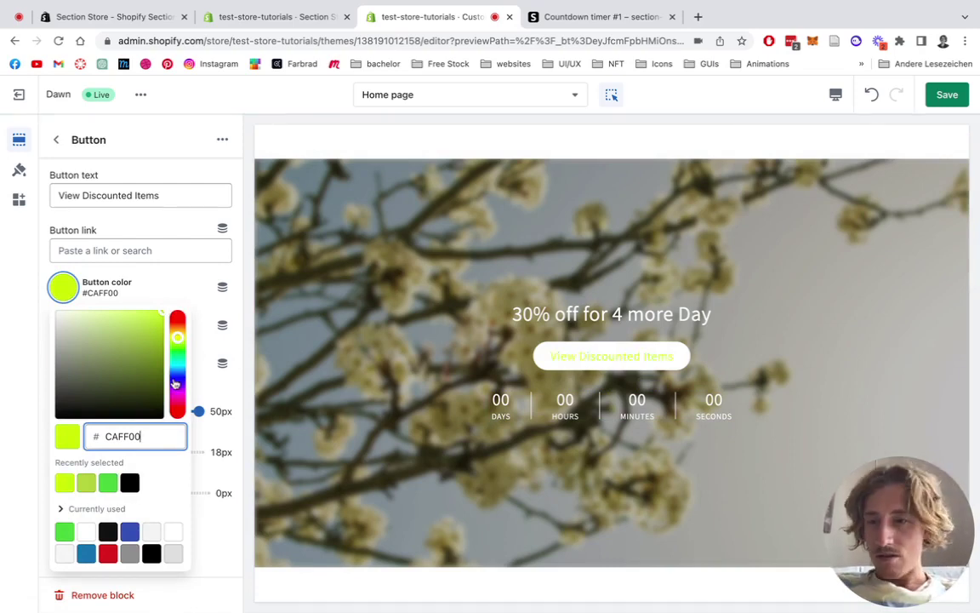
pyautogui.moveTo(158, 346); pyautogui.dragTo(174, 375)
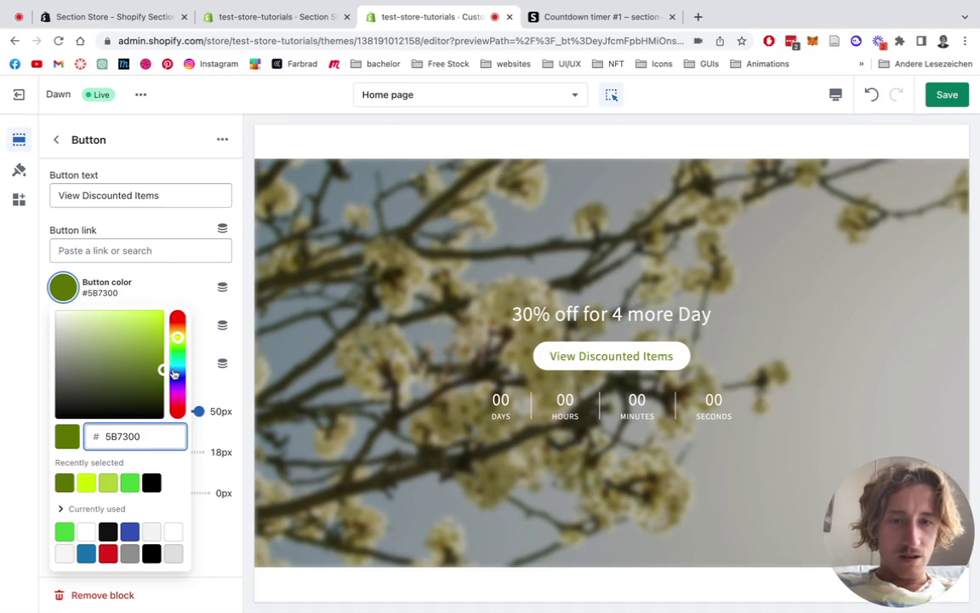
pyautogui.click(190, 278)
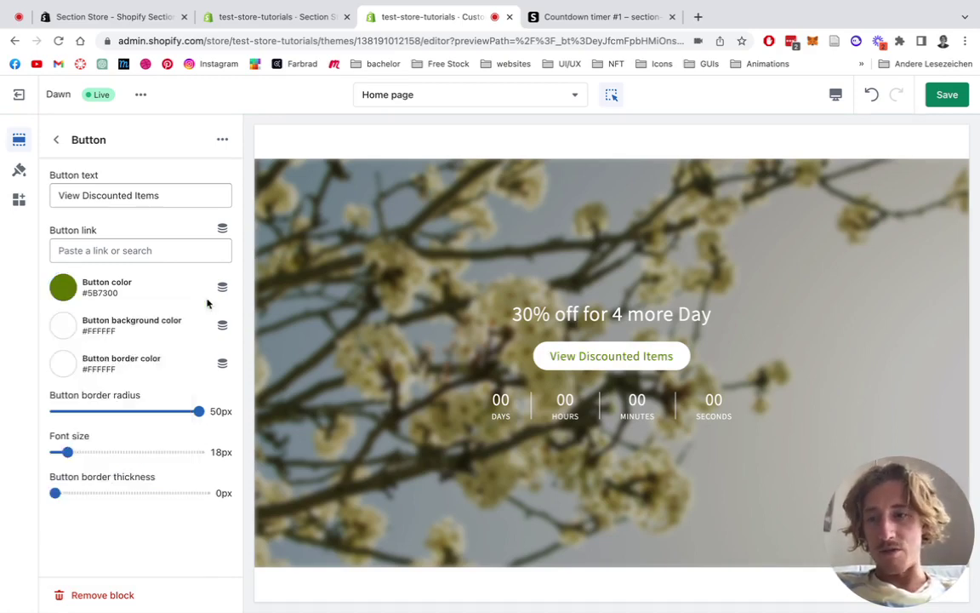
# Step: Give the button a 1px border in the same #5B7300 green
pyautogui.click(61, 325)
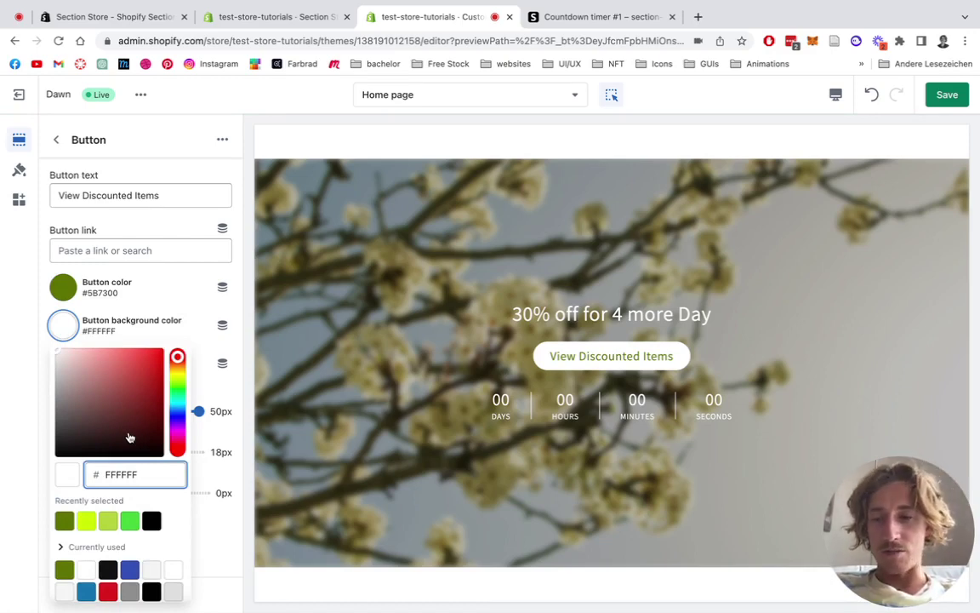
pyautogui.click(239, 355)
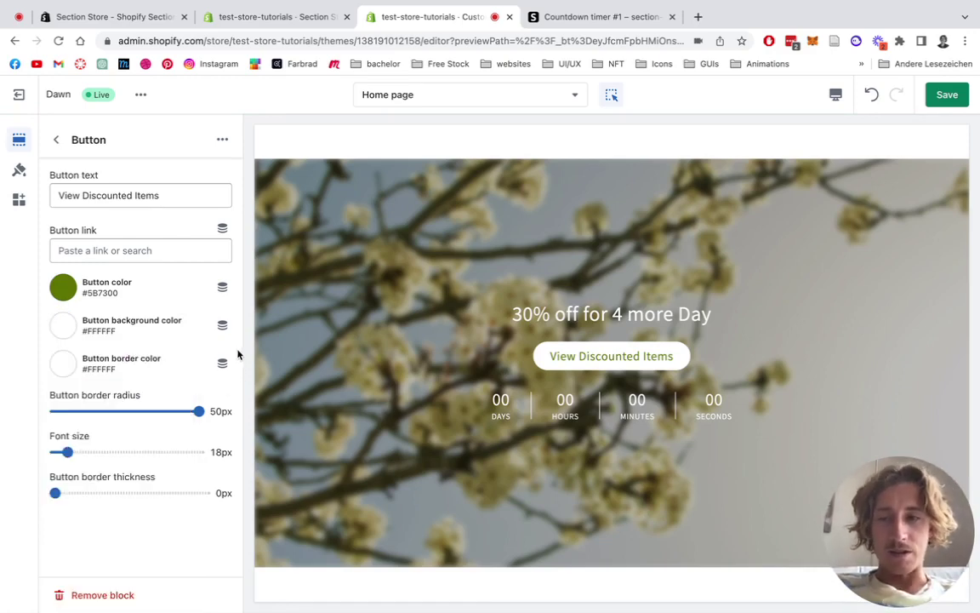
pyautogui.click(70, 361)
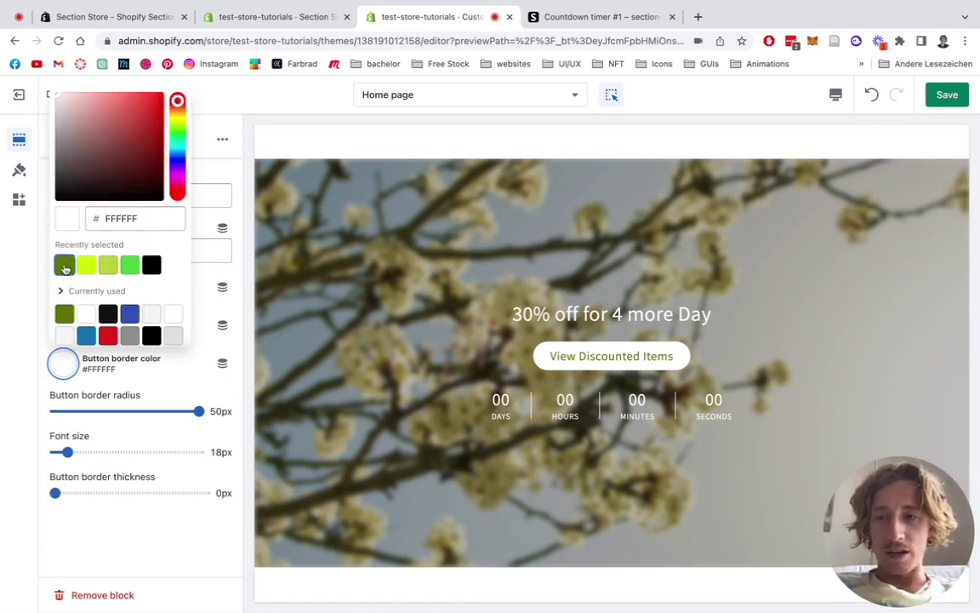
pyautogui.click(65, 265)
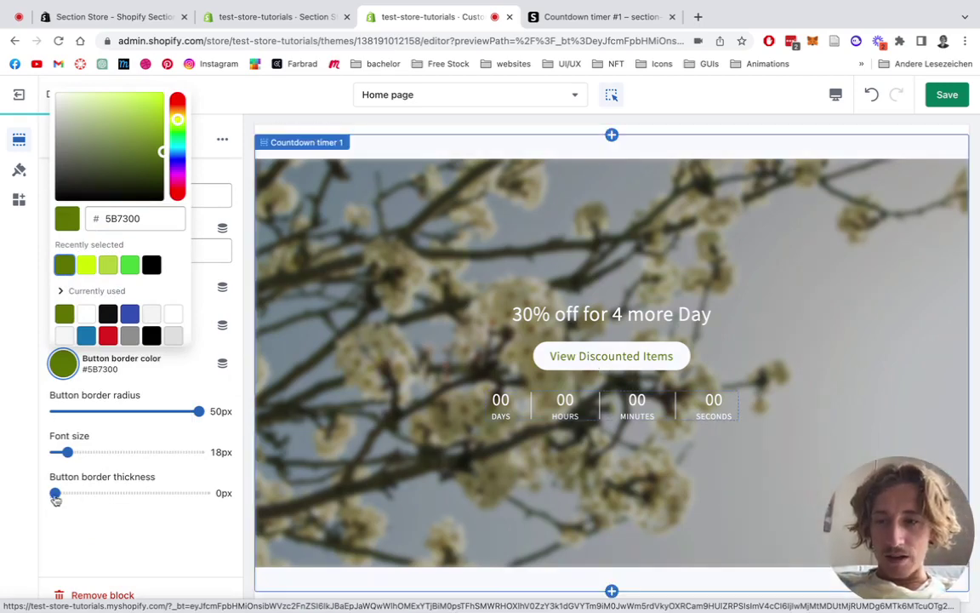
pyautogui.click(54, 492)
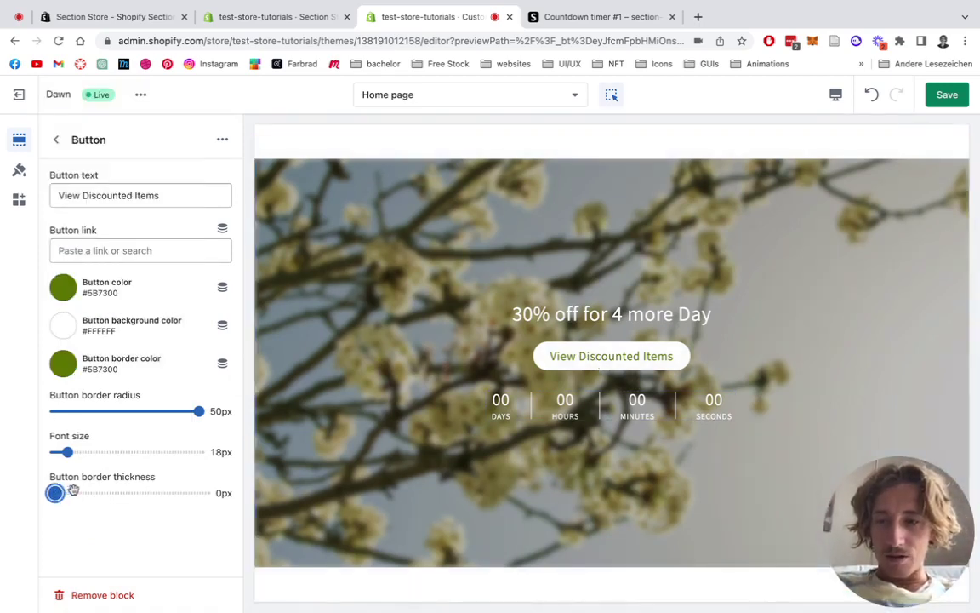
pyautogui.click(75, 491)
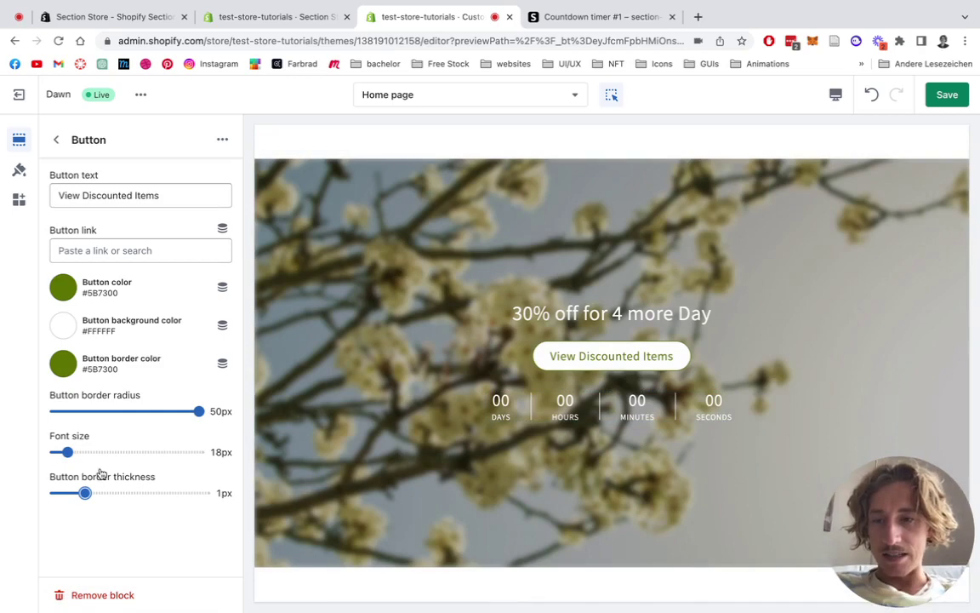
# Step: In the countdown's Timer block, set the end year to 2023
pyautogui.click(57, 139)
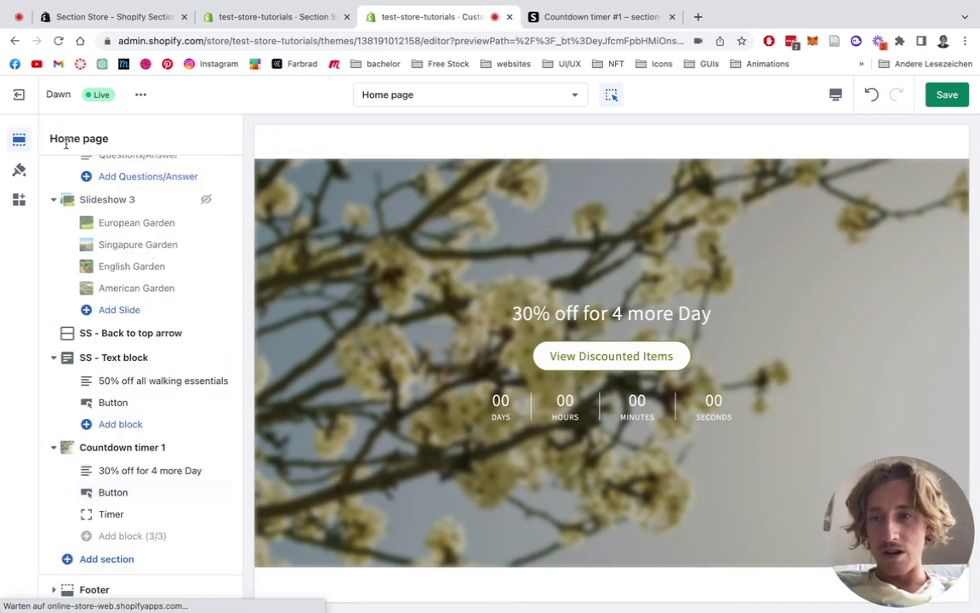
pyautogui.click(112, 514)
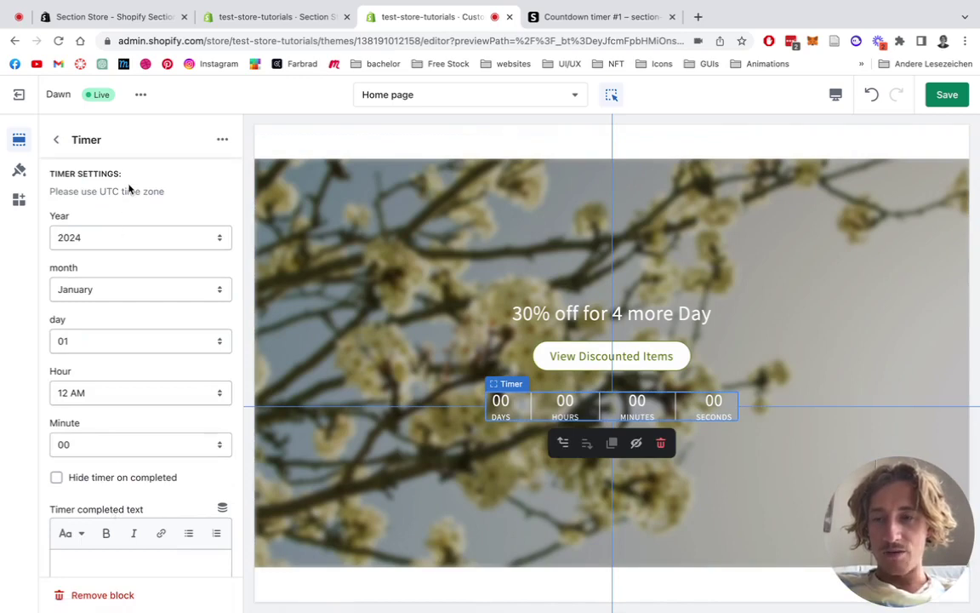
pyautogui.scroll(-2, 138, 299)
pyautogui.scroll(2, 138, 300)
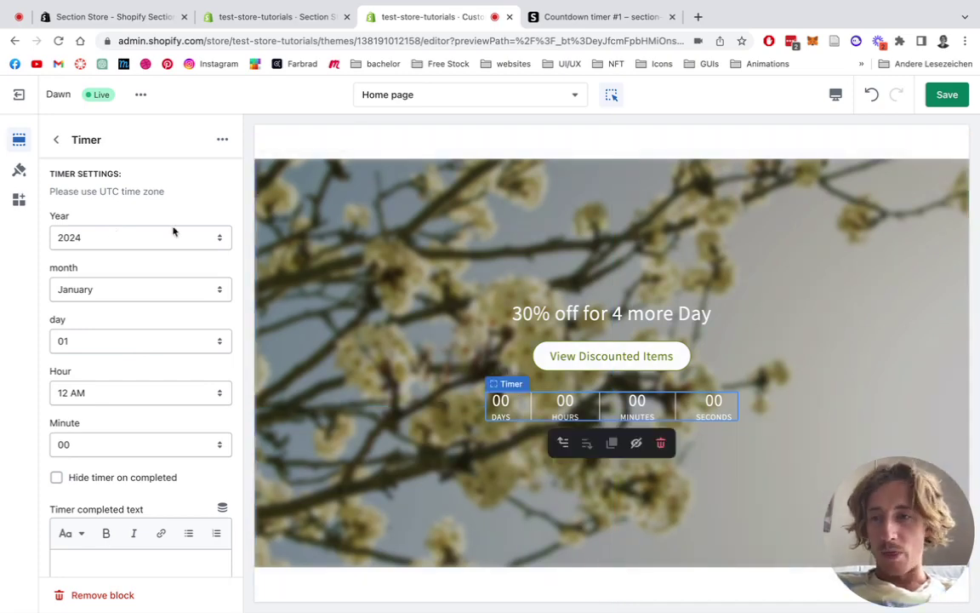
pyautogui.click(154, 244)
pyautogui.press('Escape')
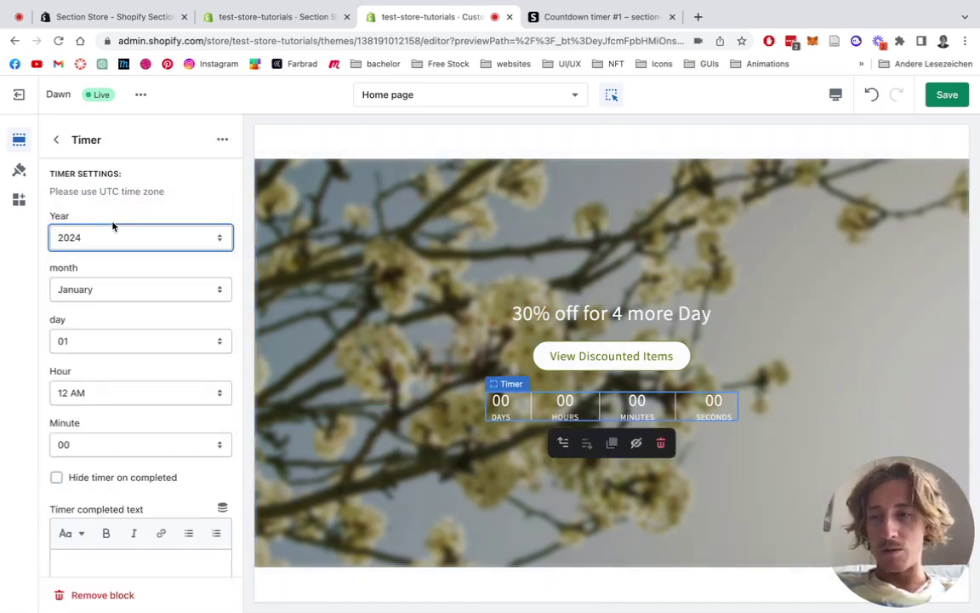
pyautogui.press('Up')
# Step: Set the end date to June 01 with the minute at 06
pyautogui.click(116, 289)
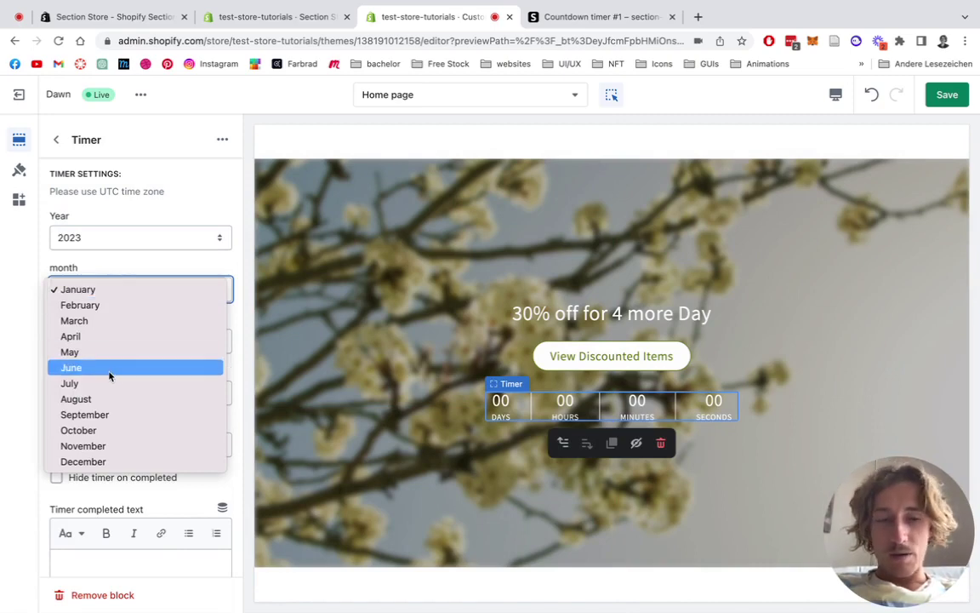
pyautogui.press('Escape')
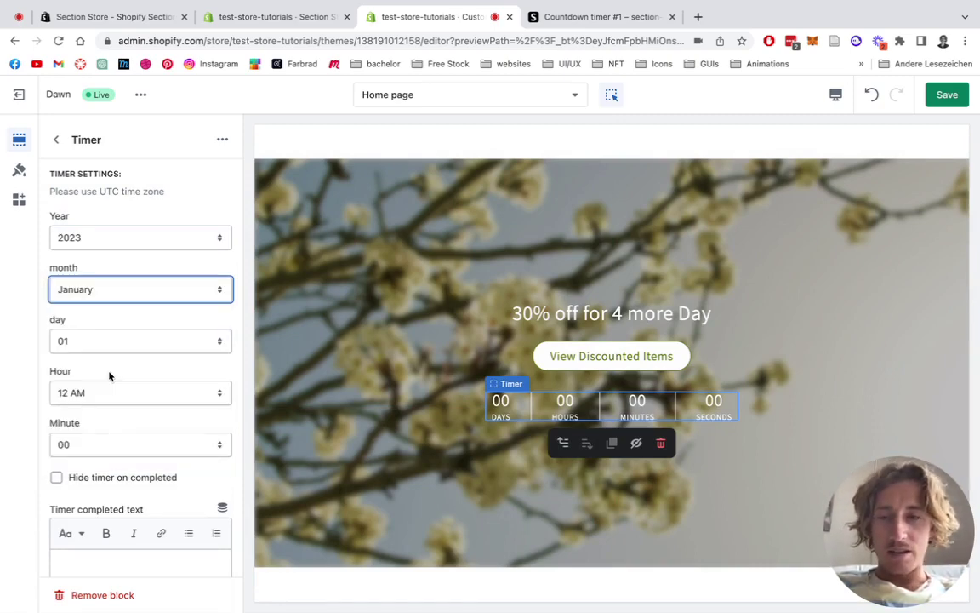
pyautogui.click(92, 286)
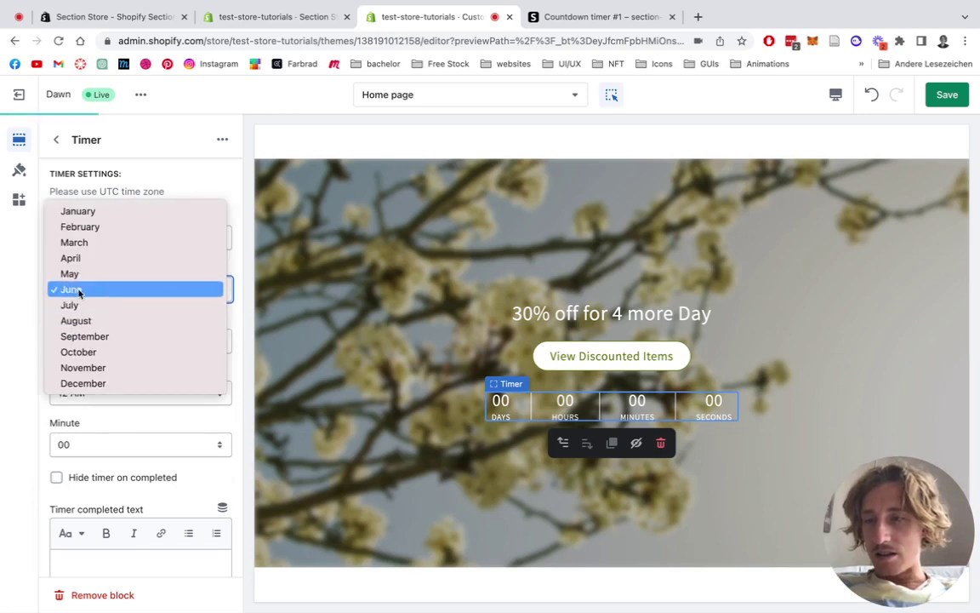
pyautogui.click(79, 290)
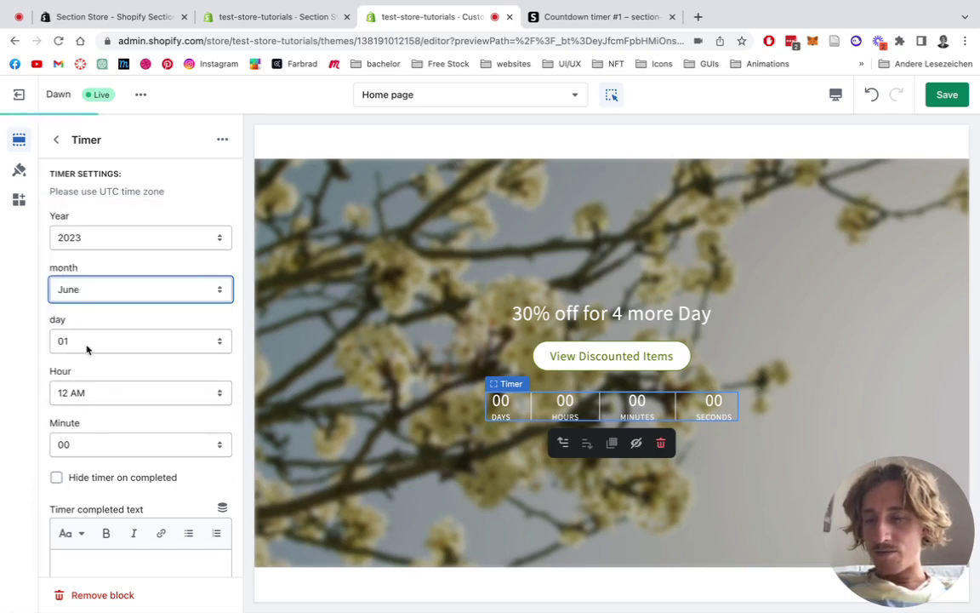
pyautogui.click(223, 342)
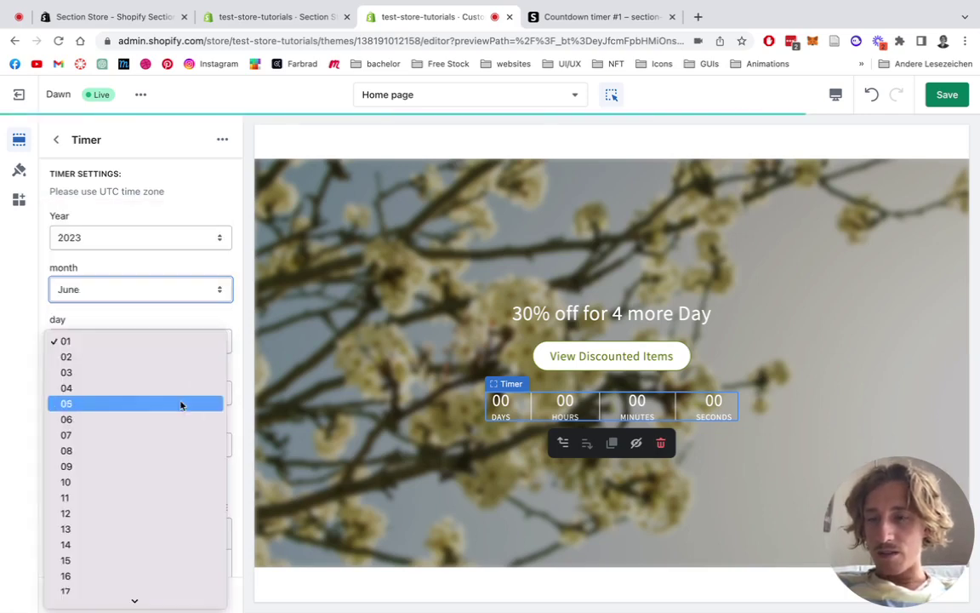
pyautogui.click(136, 342)
pyautogui.click(217, 444)
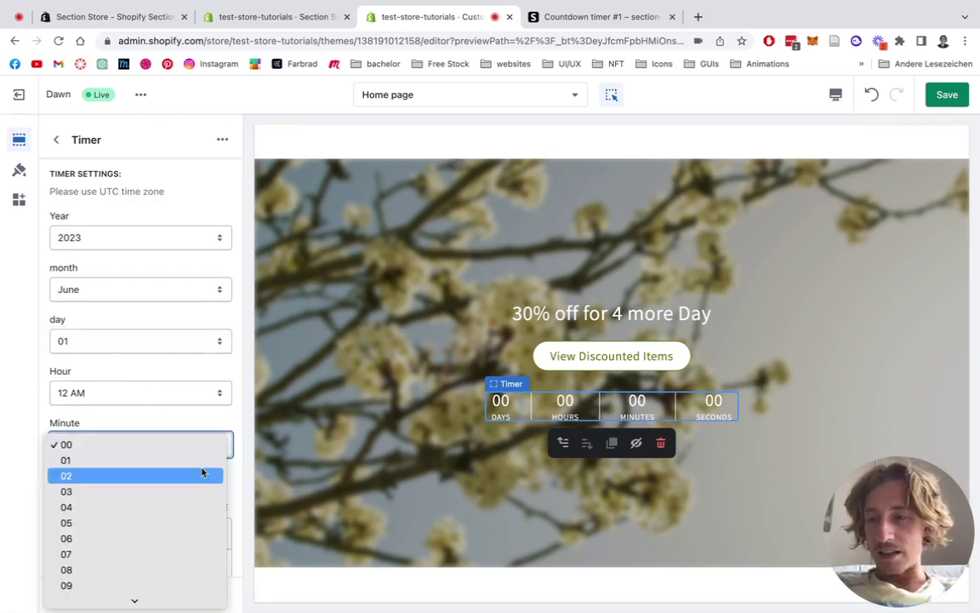
pyautogui.press('Escape')
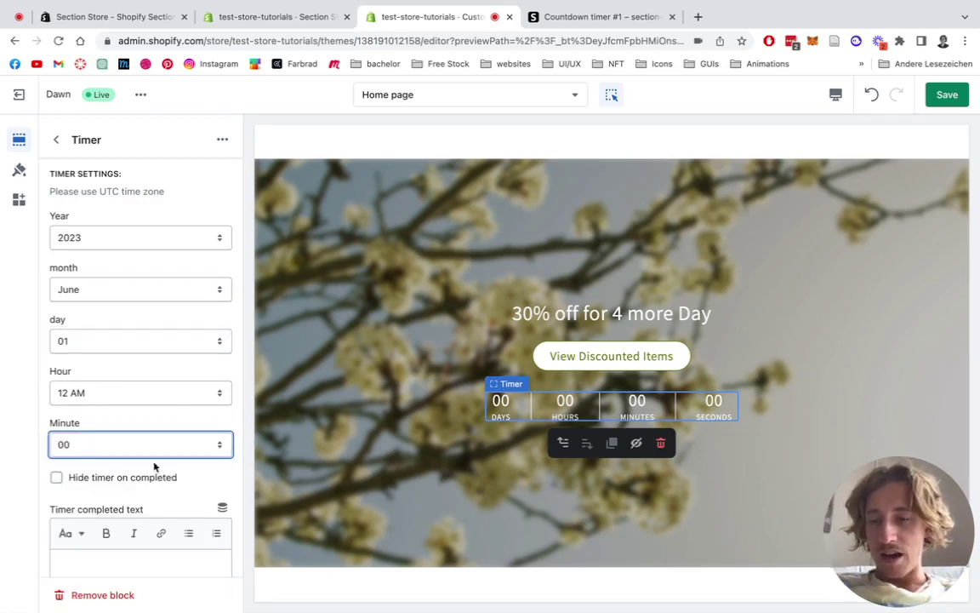
# Step: Leave 'Hide timer on completed' unchecked and review the remaining Timer settings
pyautogui.scroll(-1, 65, 482)
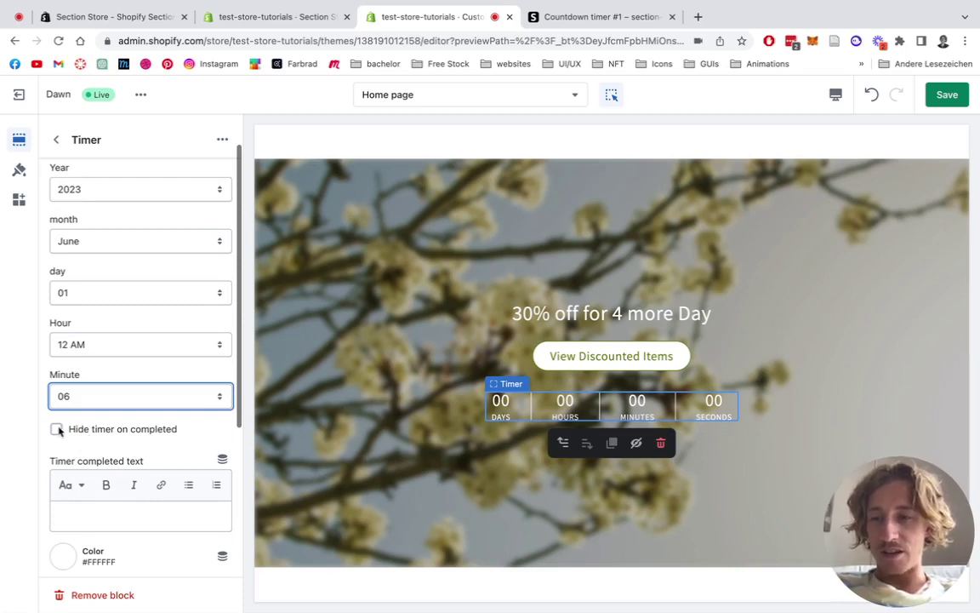
pyautogui.click(57, 429)
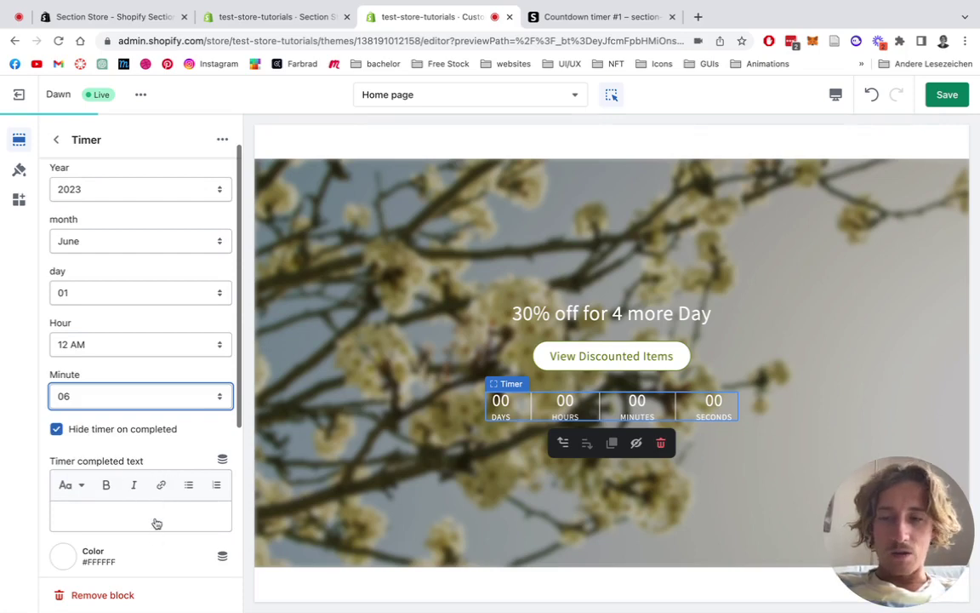
pyautogui.click(163, 433)
pyautogui.scroll(-3, 163, 434)
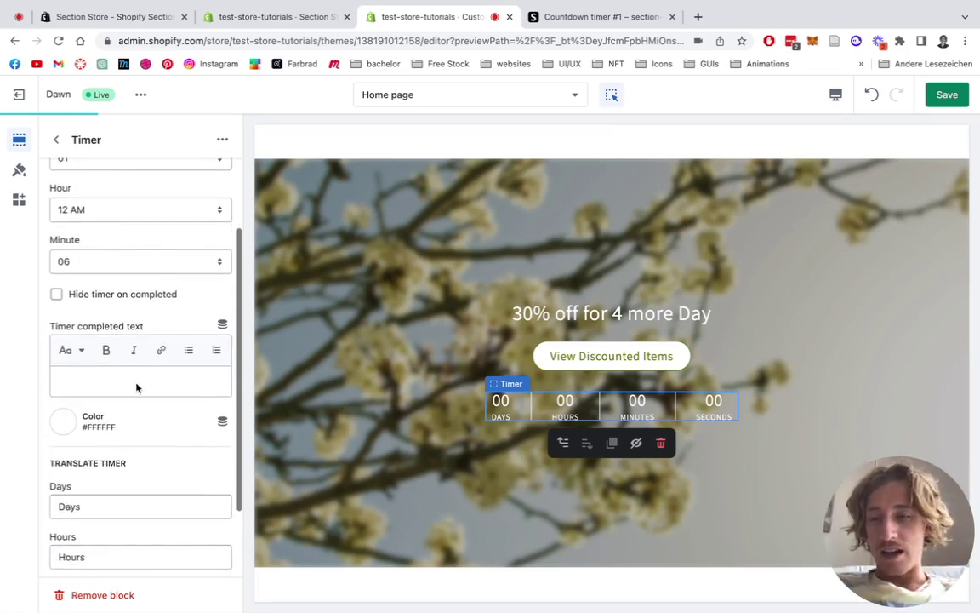
pyautogui.scroll(-2, 197, 505)
pyautogui.scroll(-1, 132, 457)
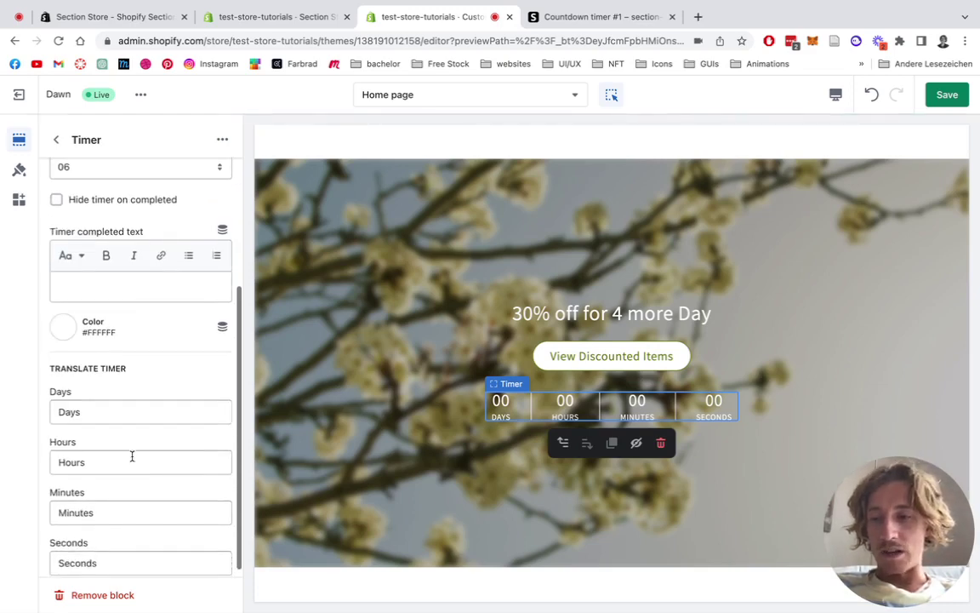
pyautogui.scroll(-1, 132, 457)
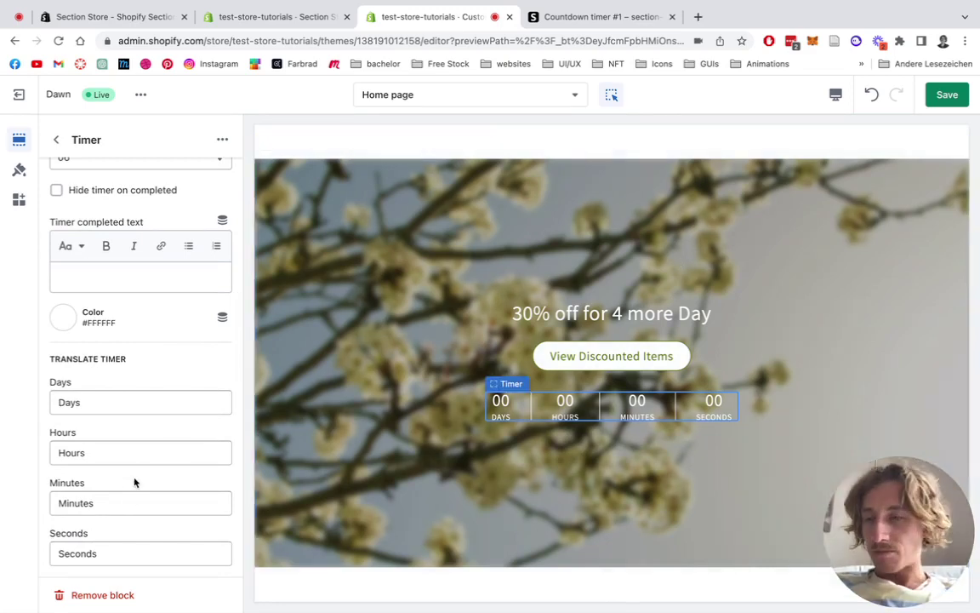
pyautogui.scroll(3, 153, 351)
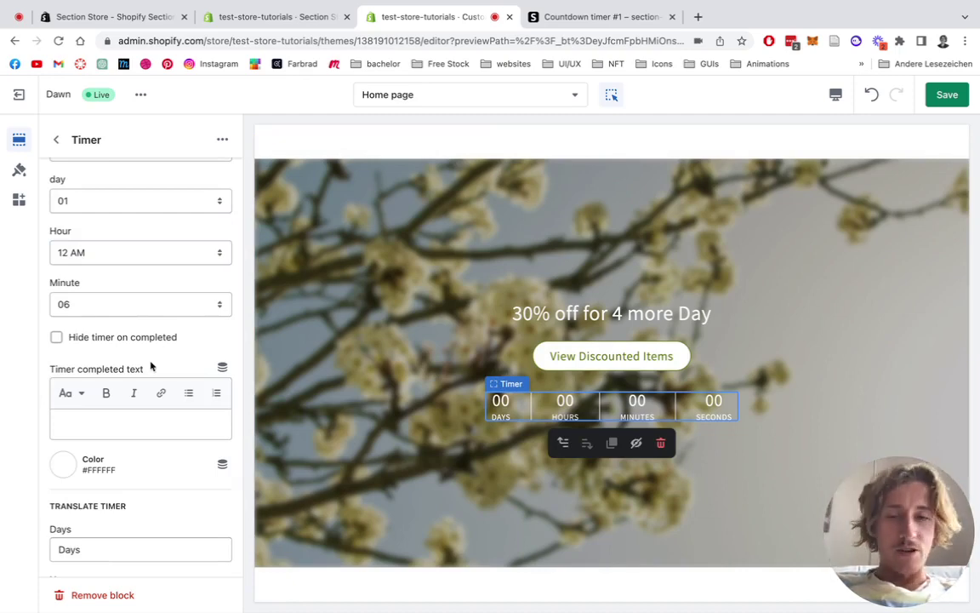
pyautogui.scroll(-3, 142, 470)
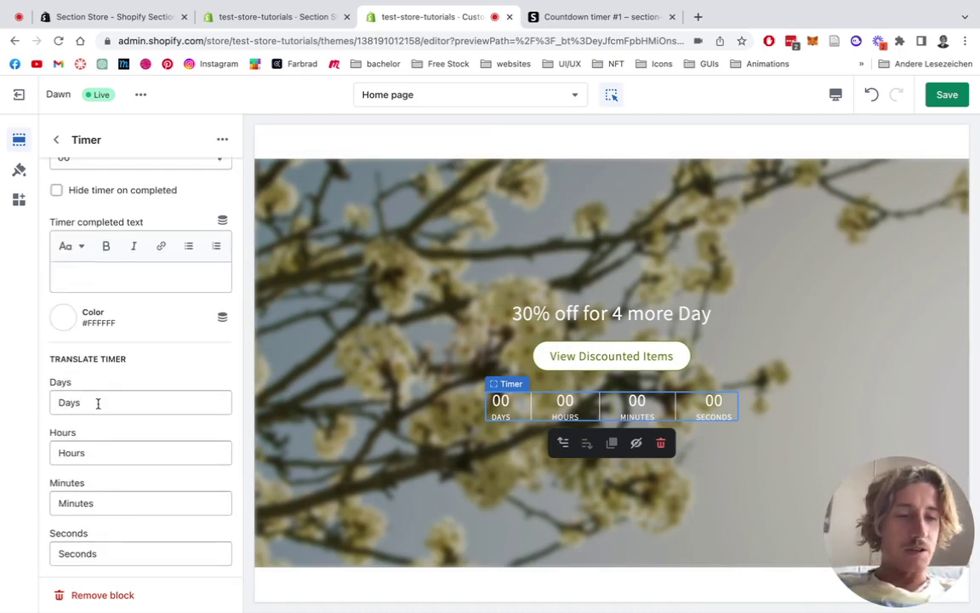
# Step: Try 'Tage' as the Days label, restore it to 'Days', and save the timer settings
pyautogui.moveTo(98, 403); pyautogui.dragTo(53, 403)
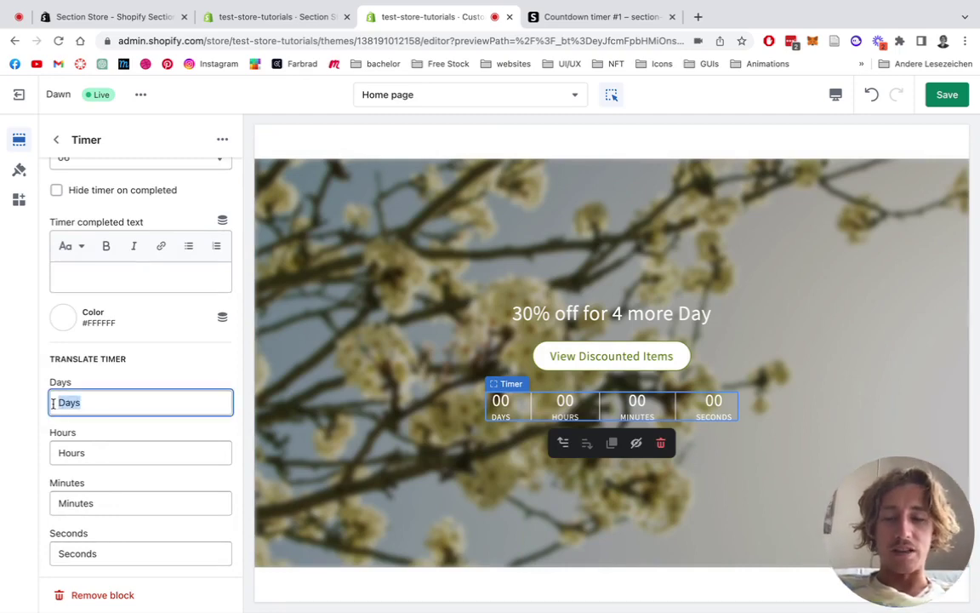
pyautogui.write('Tage')
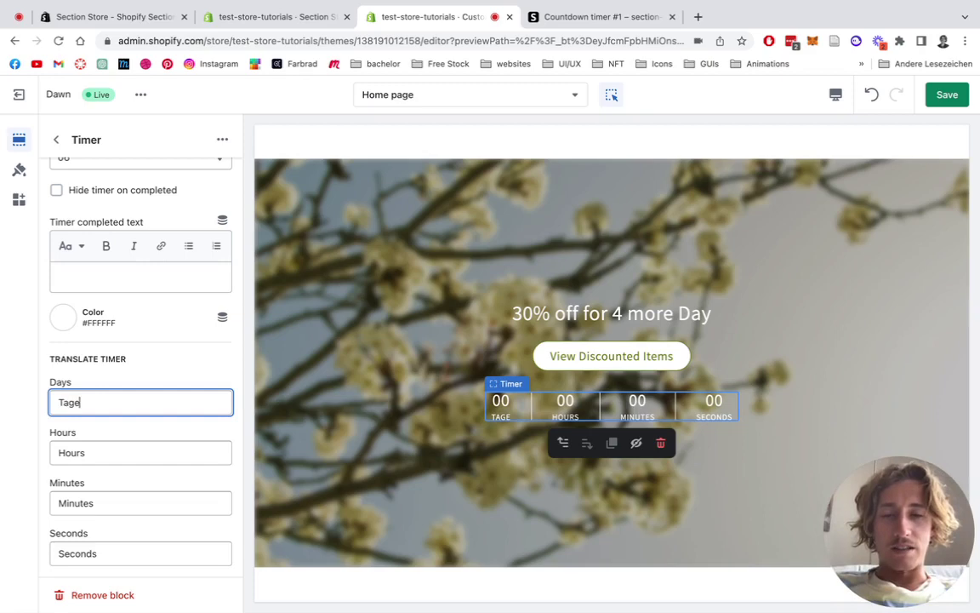
pyautogui.doubleClick(67, 405)
pyautogui.write('Days')
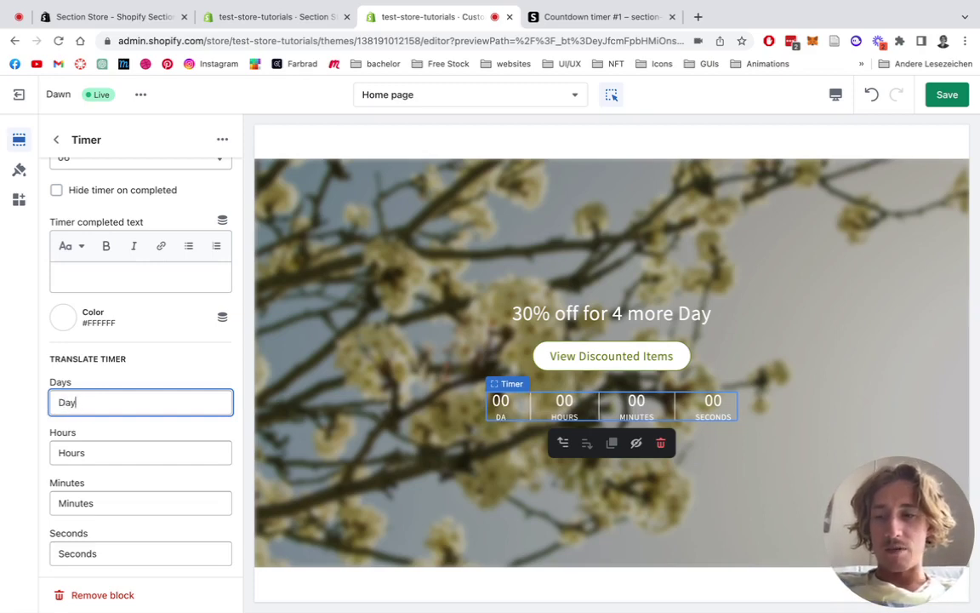
pyautogui.click(962, 94)
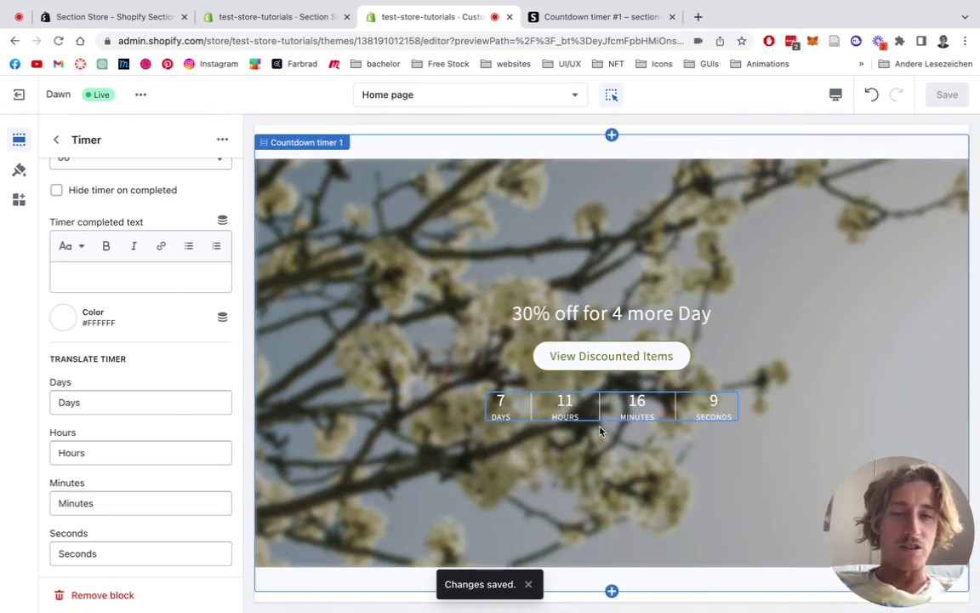
# Step: View the live storefront from the theme's actions menu and scroll to the ticking countdown section
pyautogui.click(141, 95)
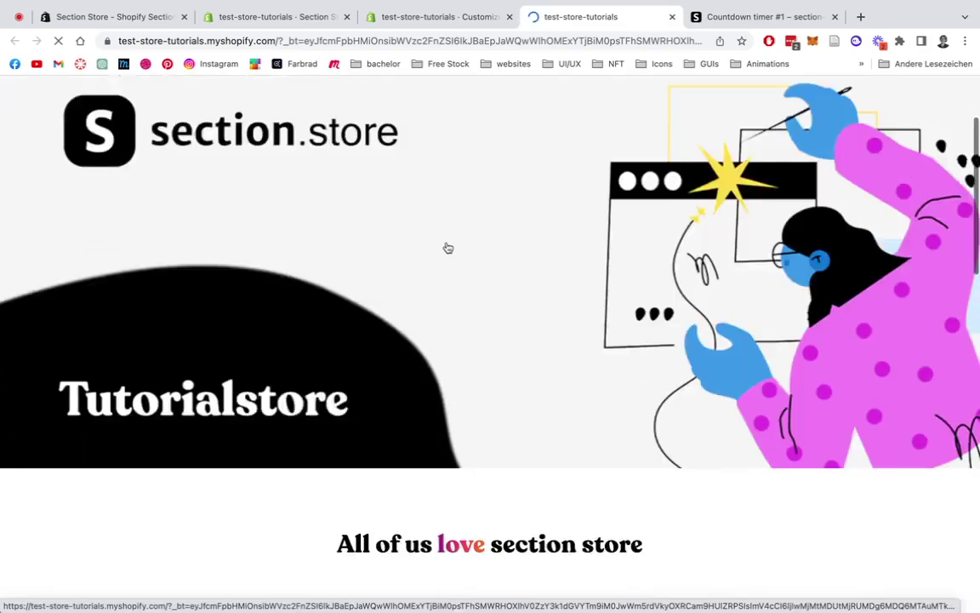
pyautogui.scroll(-5, 447, 248)
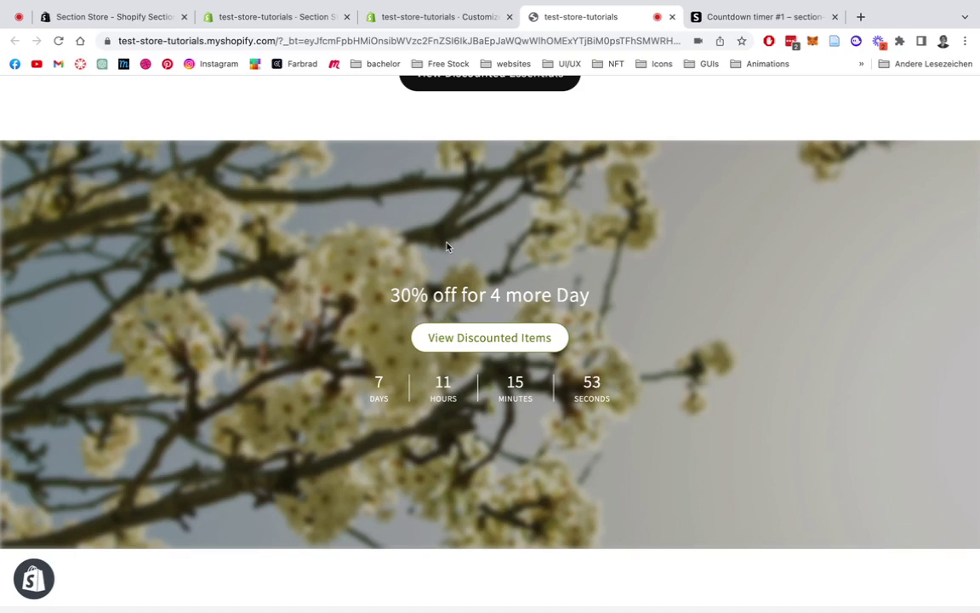
pyautogui.scroll(2, 447, 247)
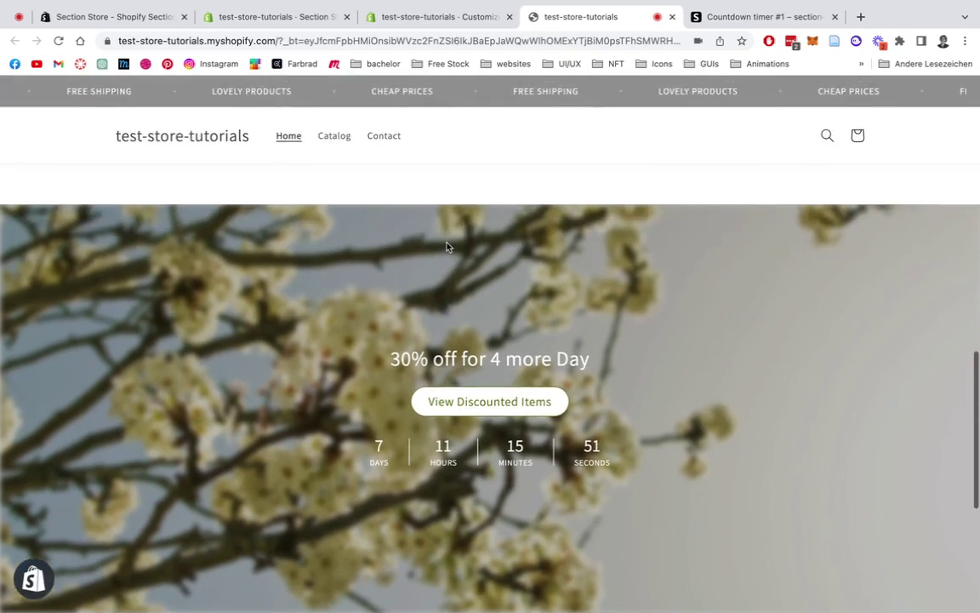
pyautogui.scroll(-1, 446, 247)
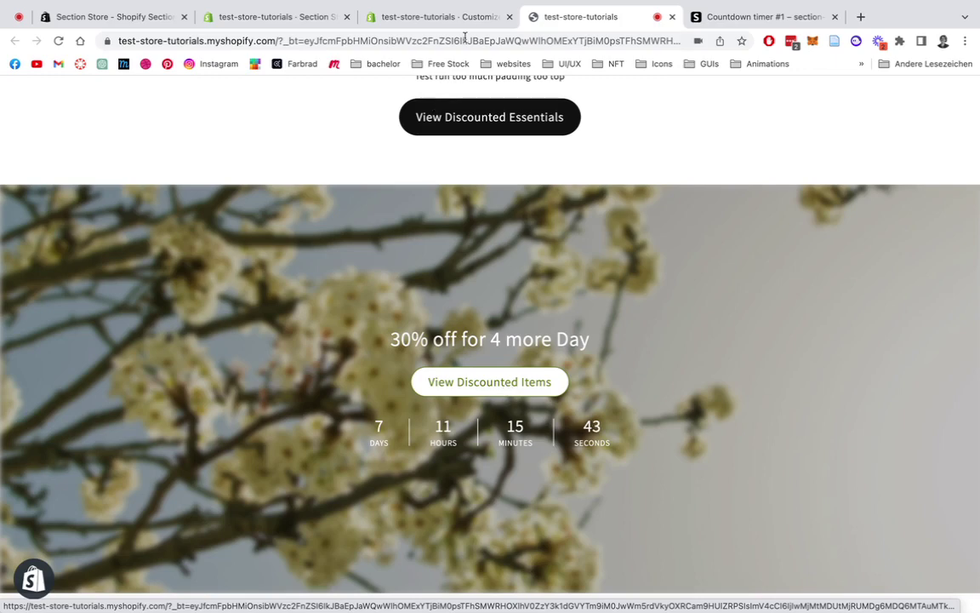
# Step: Compare the Section Store Countdown timer #1 demo with the live store, then return to the theme editor
pyautogui.click(764, 16)
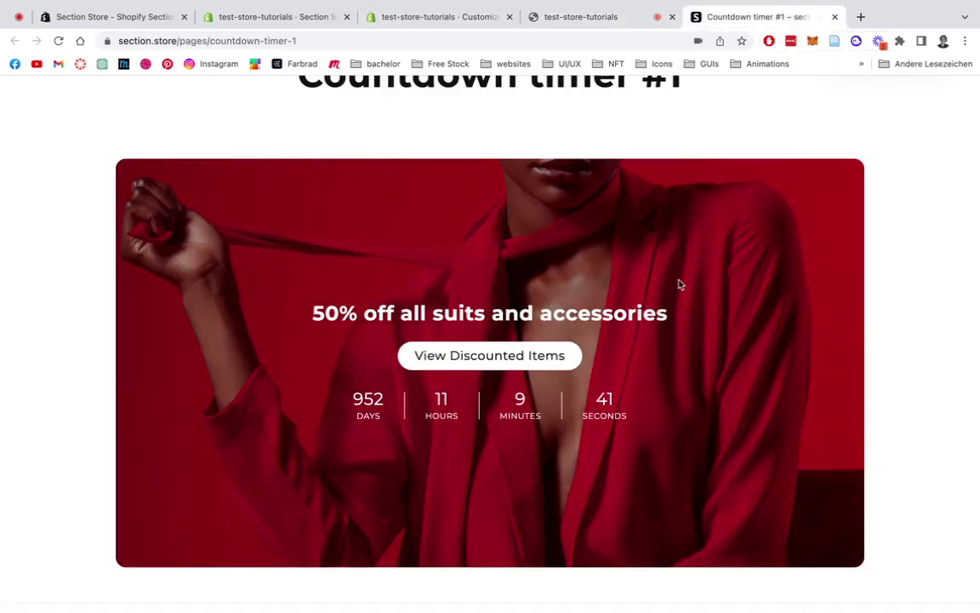
pyautogui.click(590, 18)
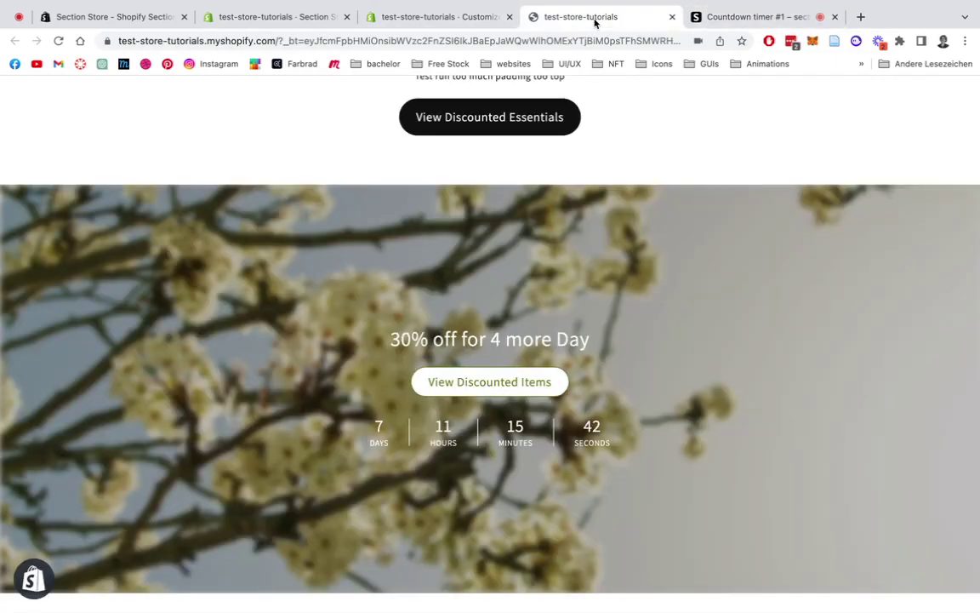
pyautogui.click(423, 16)
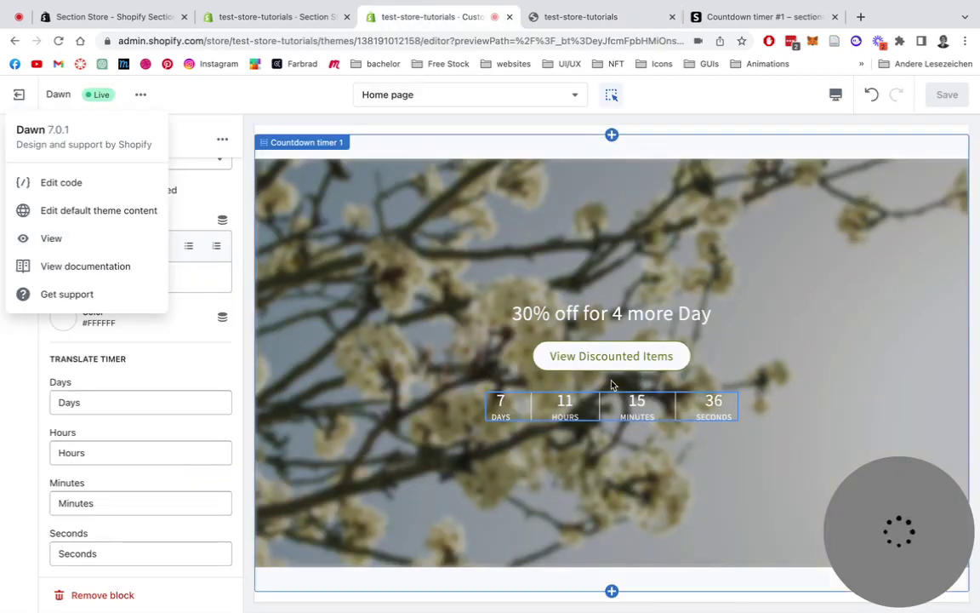